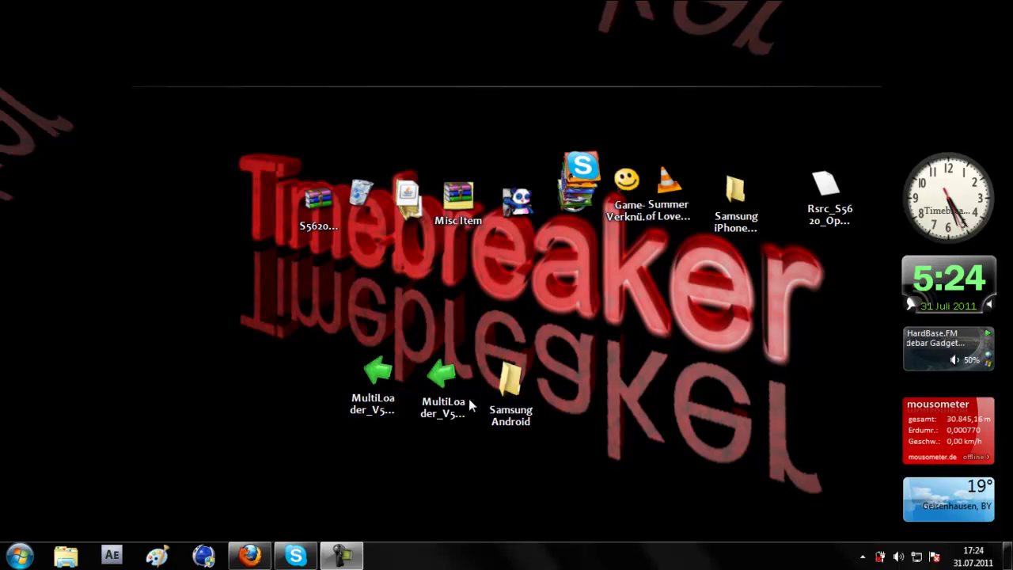
pyautogui.click(440, 376)
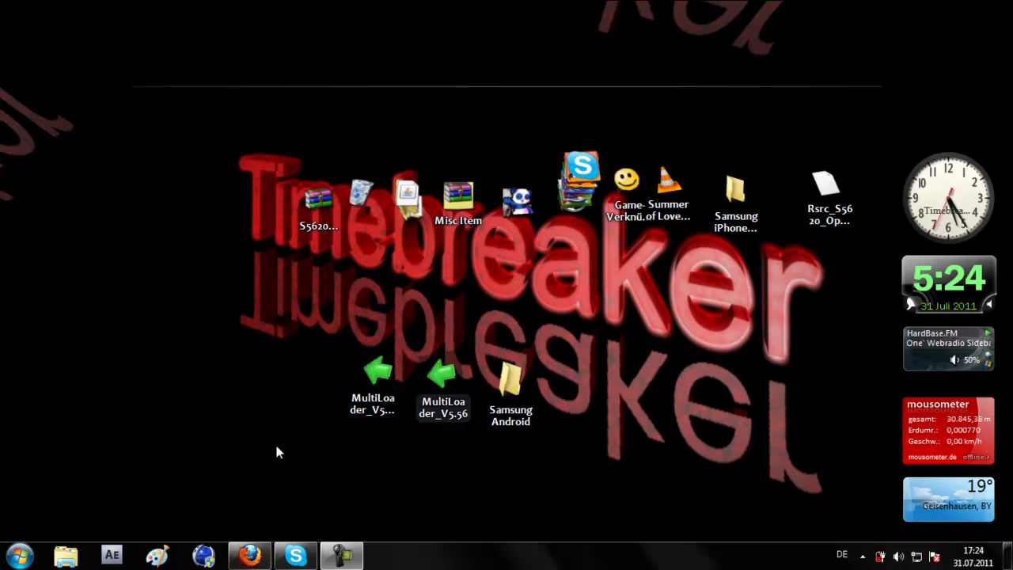
pyautogui.doubleClick(449, 382)
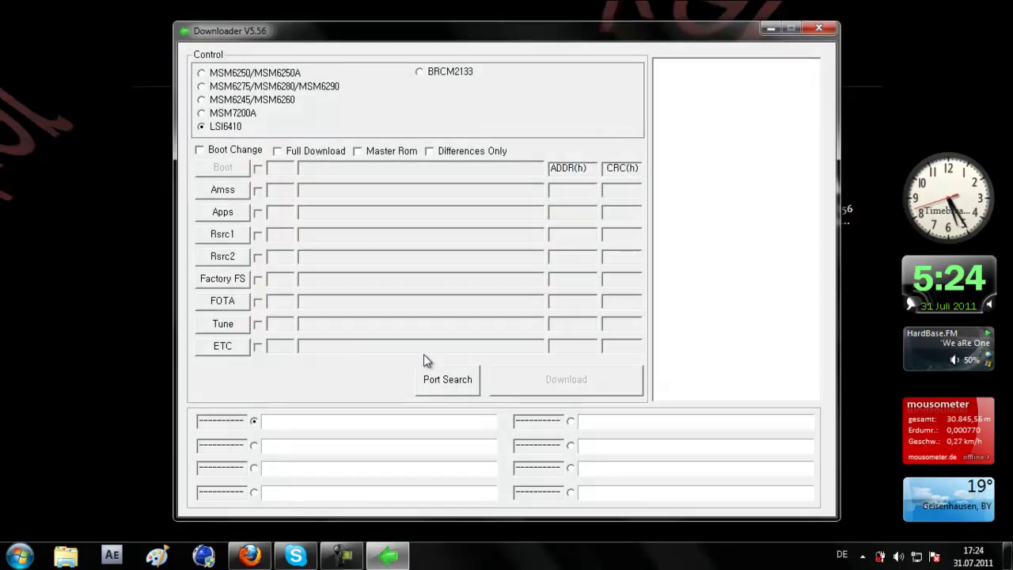
pyautogui.click(819, 29)
# Launch MultiLoader V5.62, choose the BRCM2153 chipset and enable Full Download
pyautogui.click(376, 368)
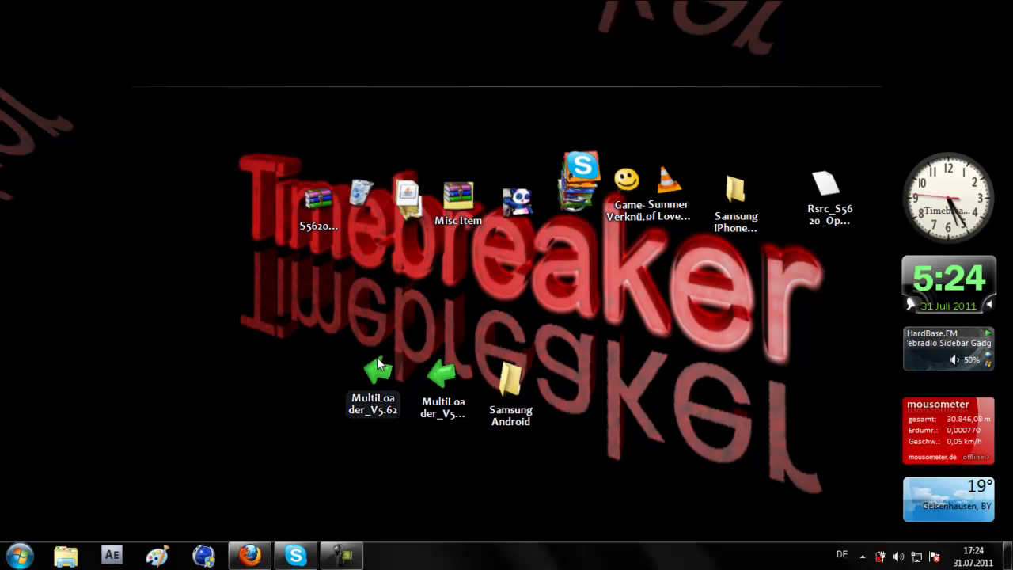
pyautogui.doubleClick(378, 369)
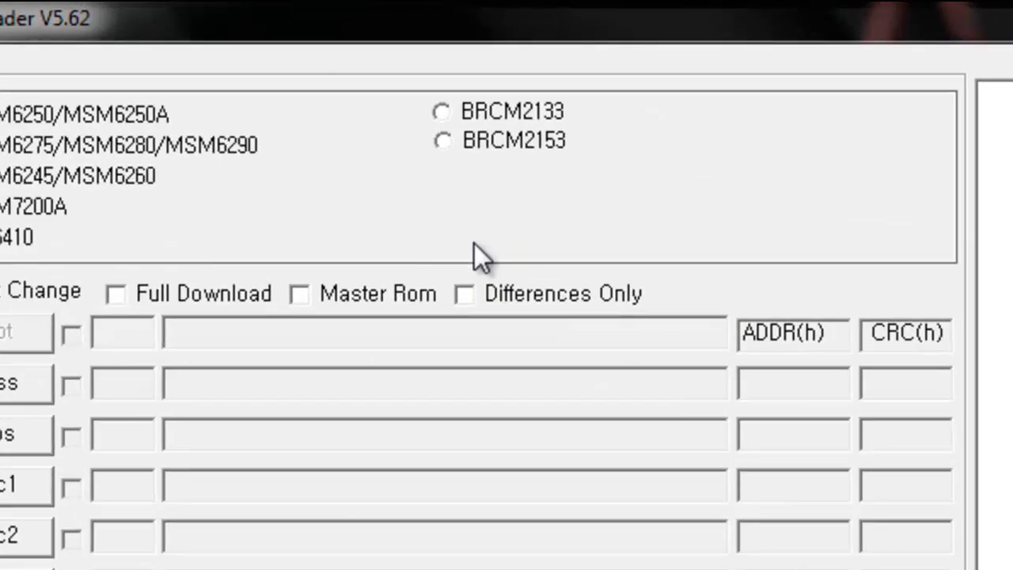
pyautogui.click(439, 132)
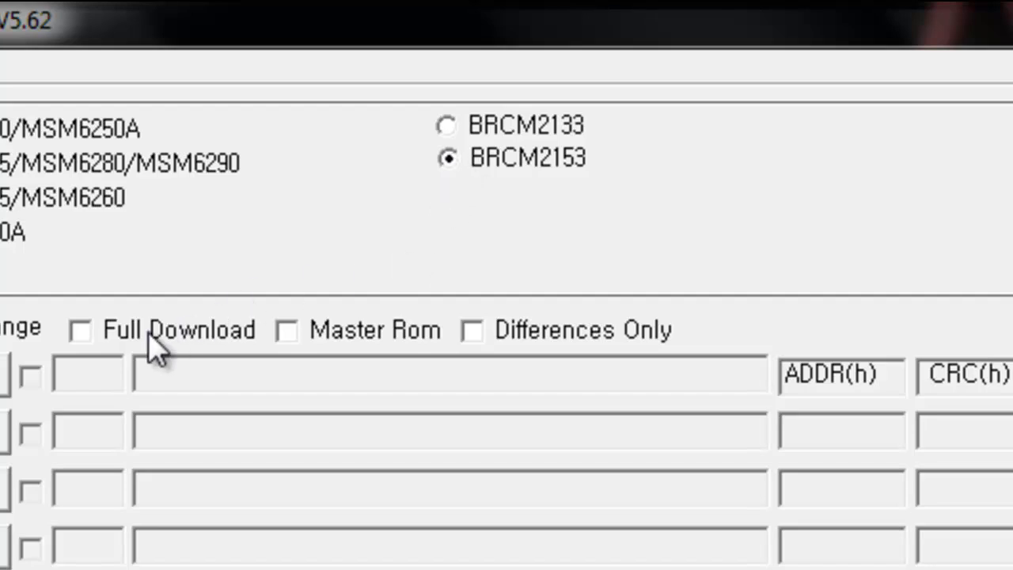
pyautogui.click(81, 333)
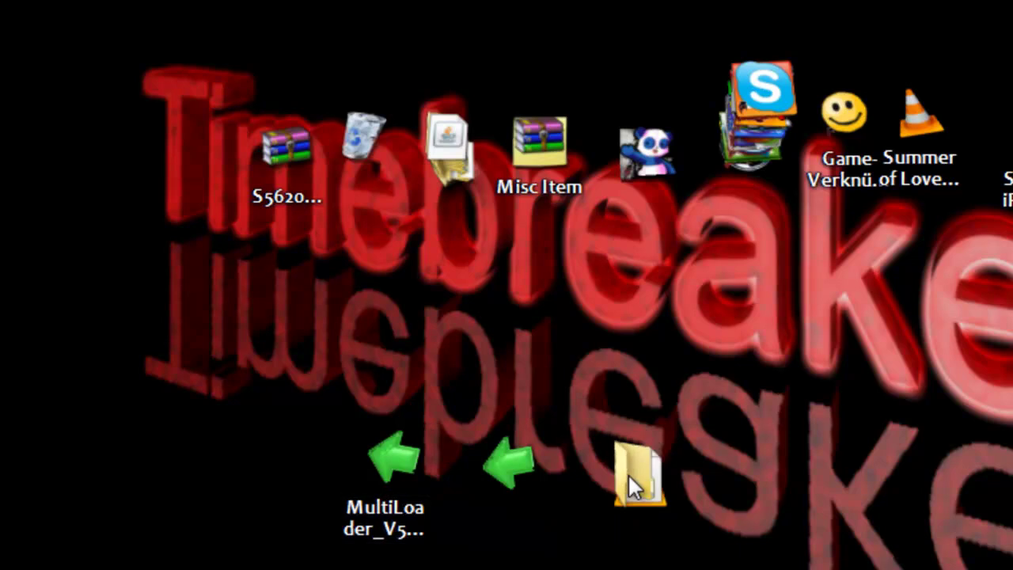
# Look through the Samsung Android folder on the desktop and locate the S5620XEJE1 firmware folder
pyautogui.click(628, 473)
pyautogui.click(747, 321)
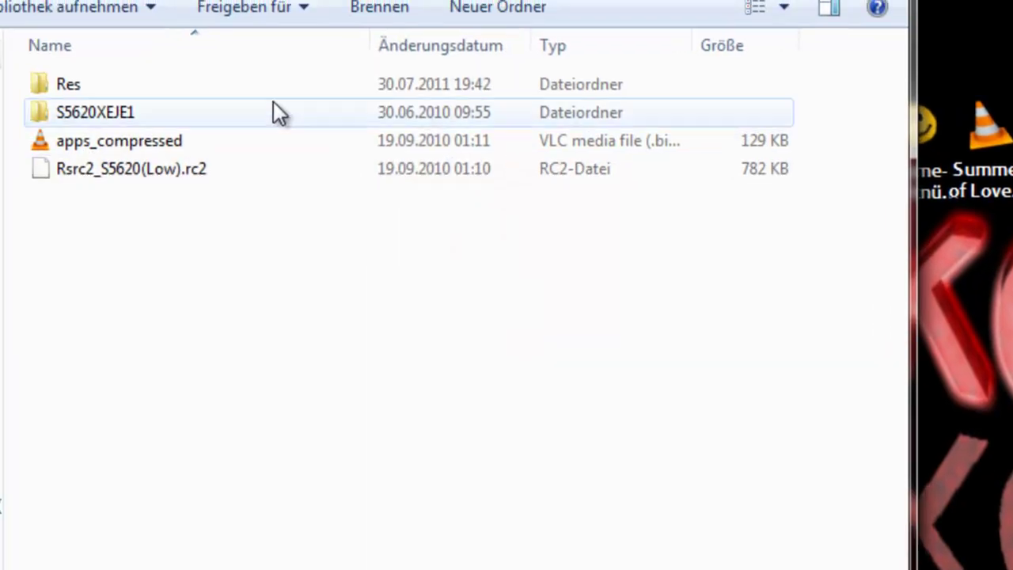
pyautogui.click(345, 124)
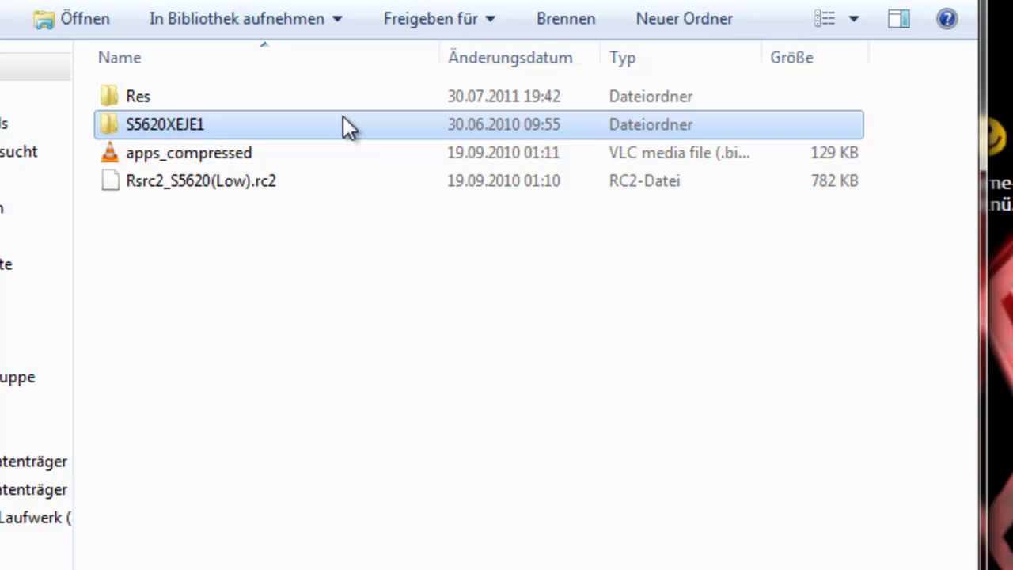
pyautogui.click(916, 92)
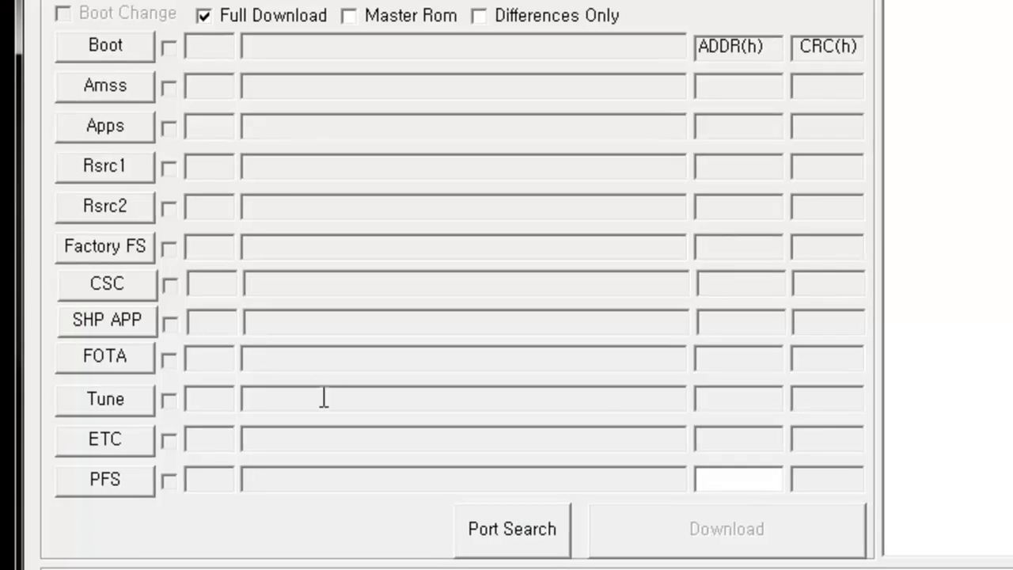
# Set the Boot folder to BOOTFILES inside Samsung Android\S5620XEJE1
pyautogui.click(114, 43)
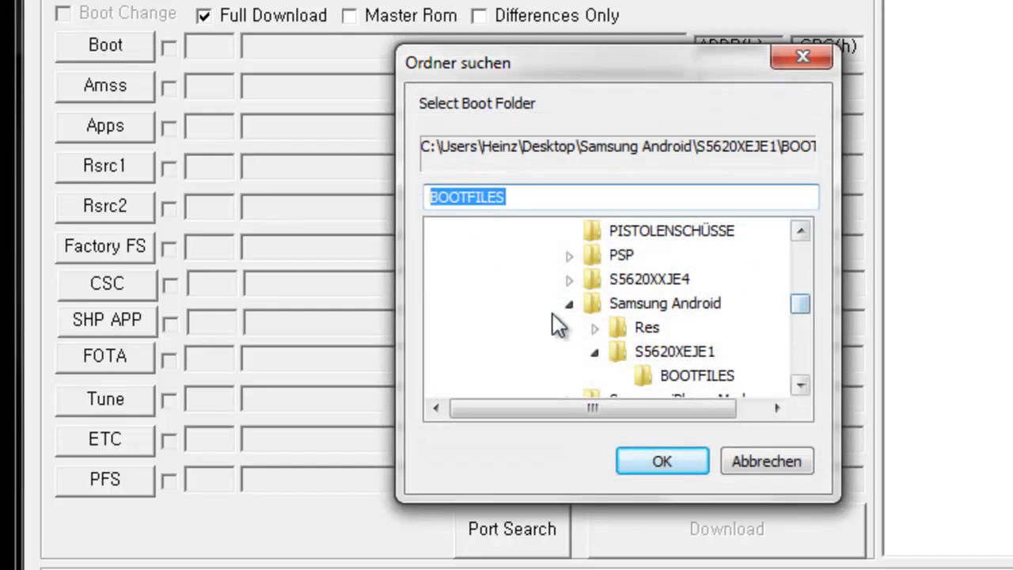
pyautogui.click(641, 354)
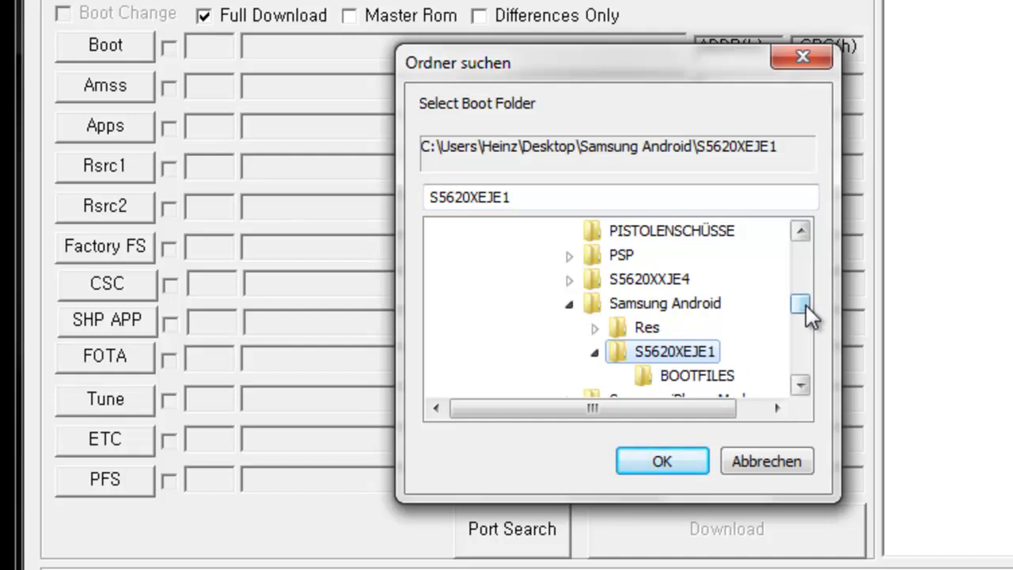
pyautogui.scroll(-1, 806, 305)
pyautogui.click(703, 303)
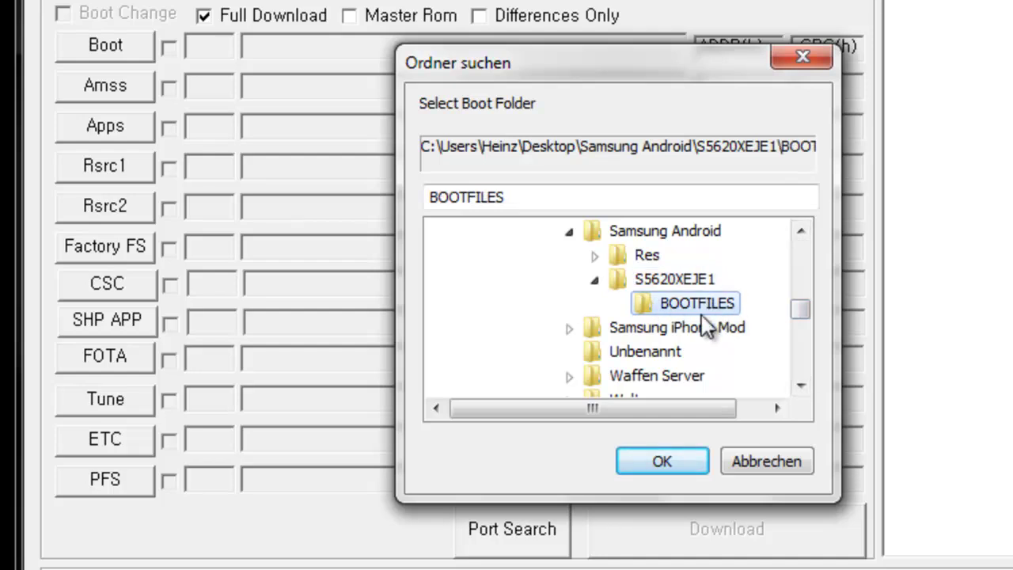
pyautogui.click(673, 463)
# From the S5620XEJE1 folder, load amss.bin as the Amss file and apps_compressed.bin as the Apps file
pyautogui.click(95, 88)
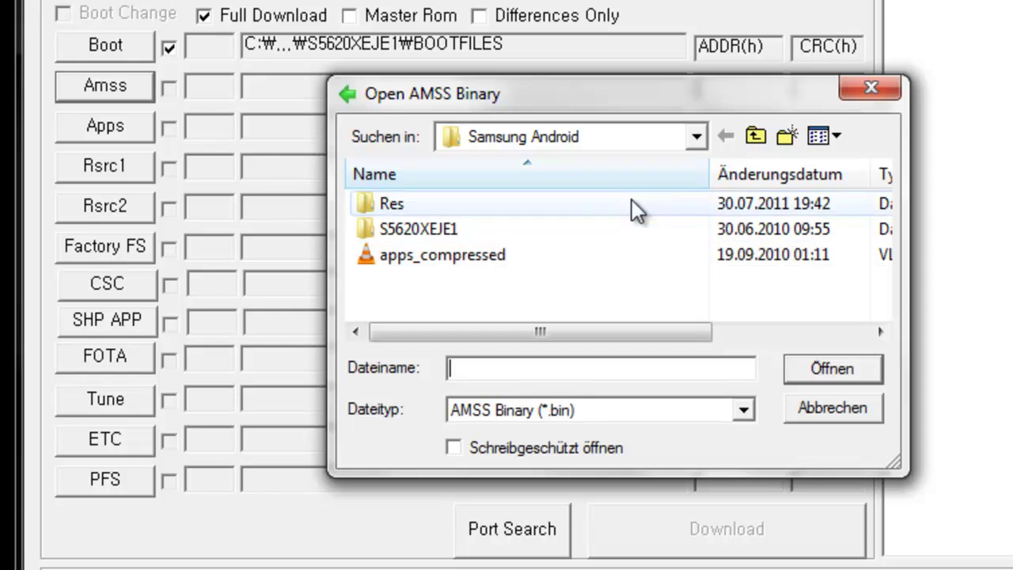
pyautogui.doubleClick(472, 226)
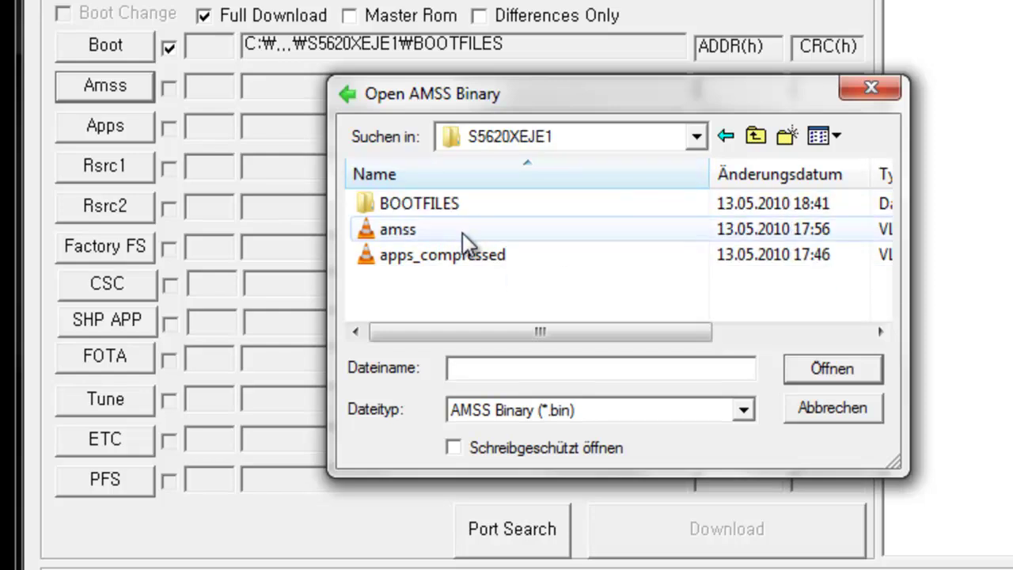
pyautogui.doubleClick(396, 229)
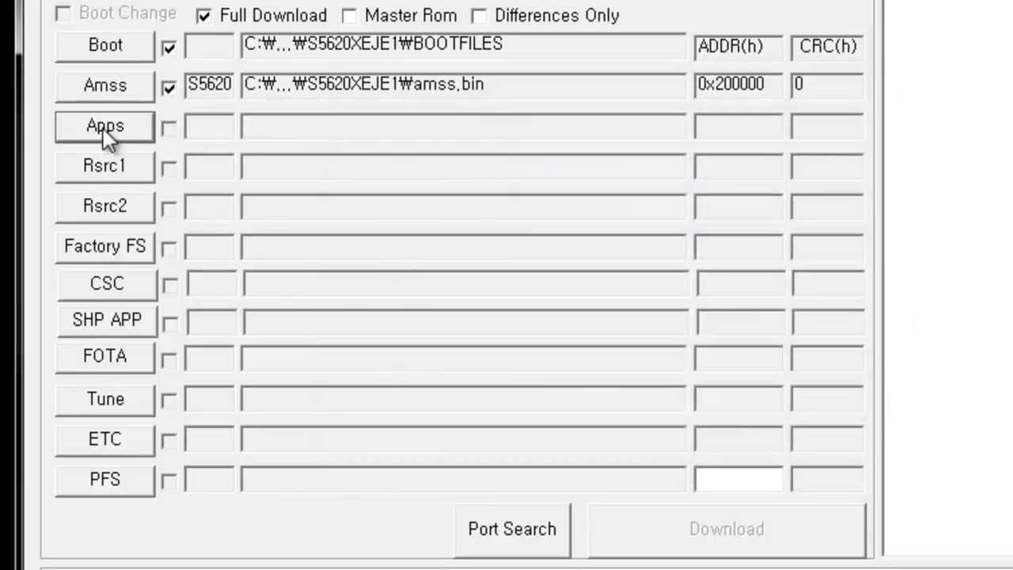
pyautogui.click(103, 128)
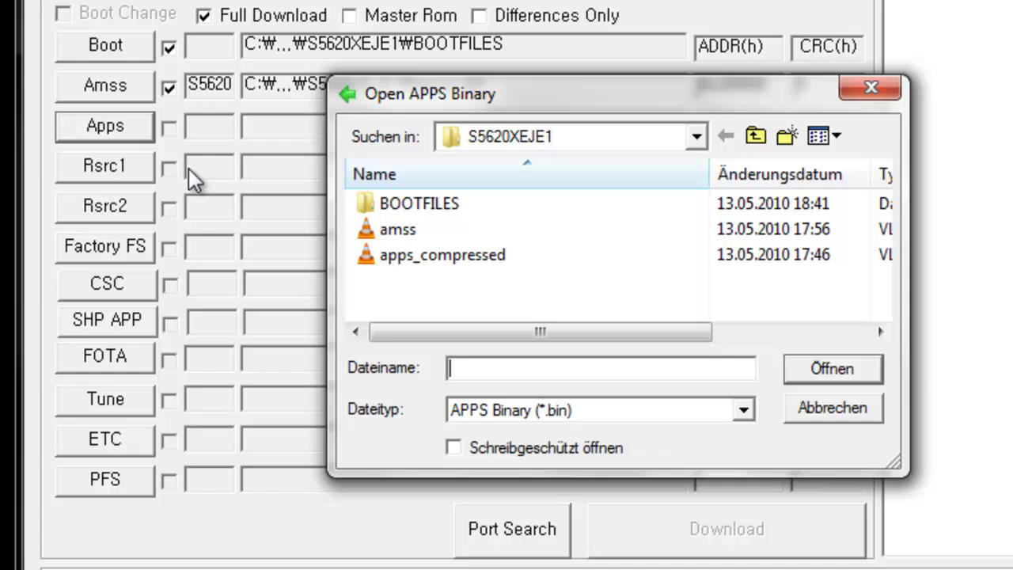
pyautogui.doubleClick(448, 254)
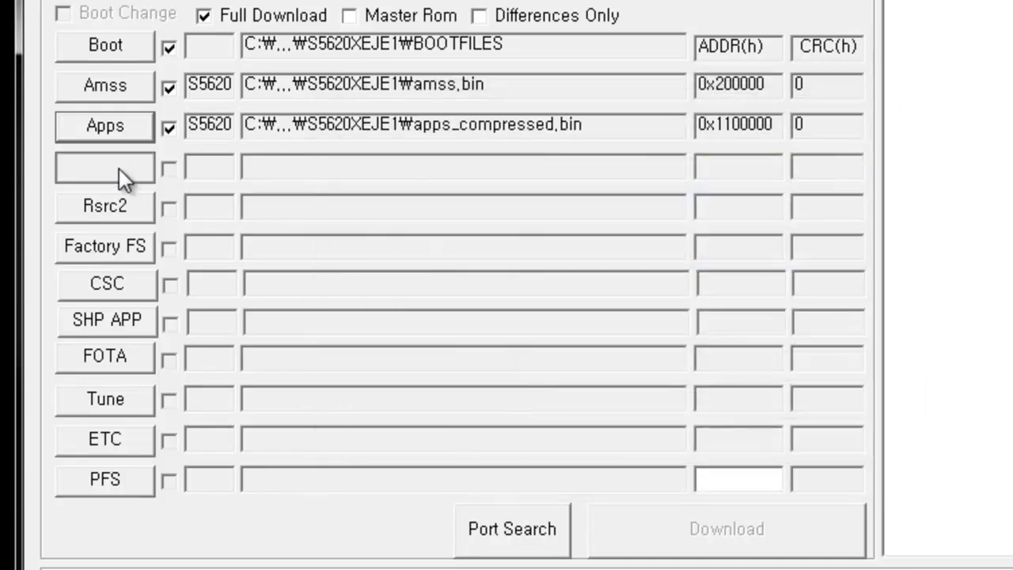
# Load Rsrc_S5620_Open_Europe_Slav.rc1 as the Rsrc1 file and Rsrc2_S5620(Low).rc2 as the Rsrc2 file
pyautogui.click(119, 169)
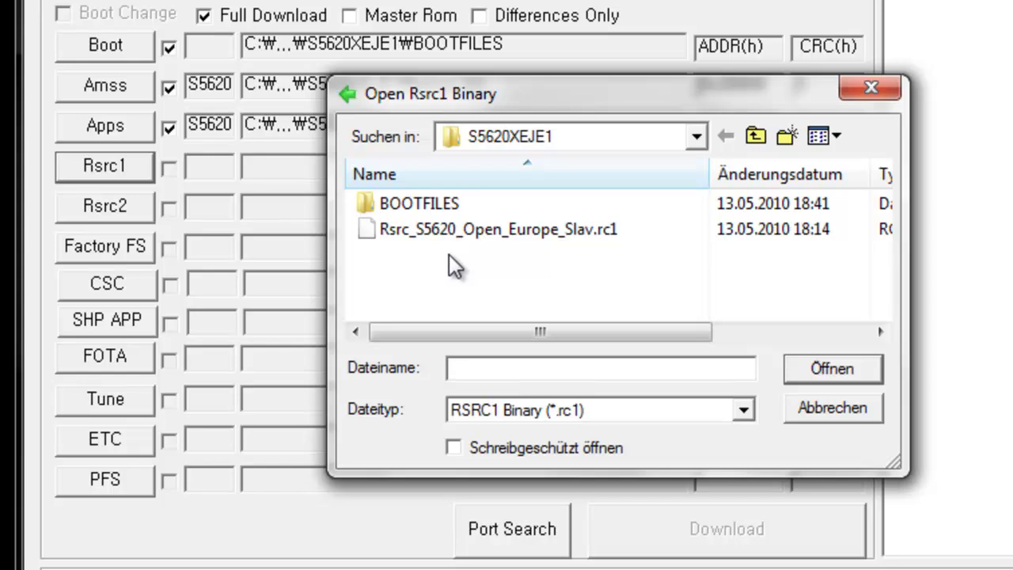
pyautogui.doubleClick(398, 229)
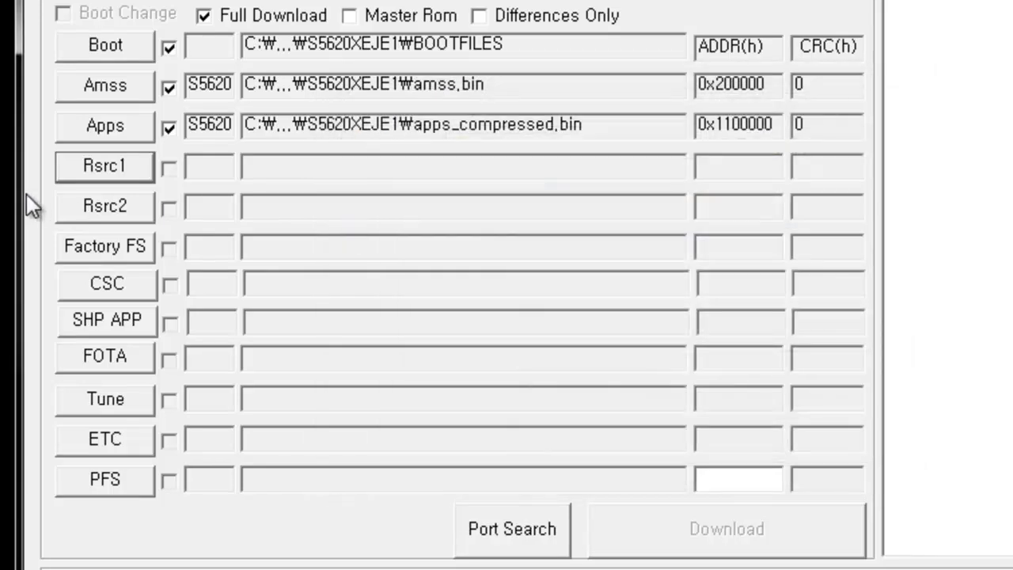
pyautogui.click(84, 211)
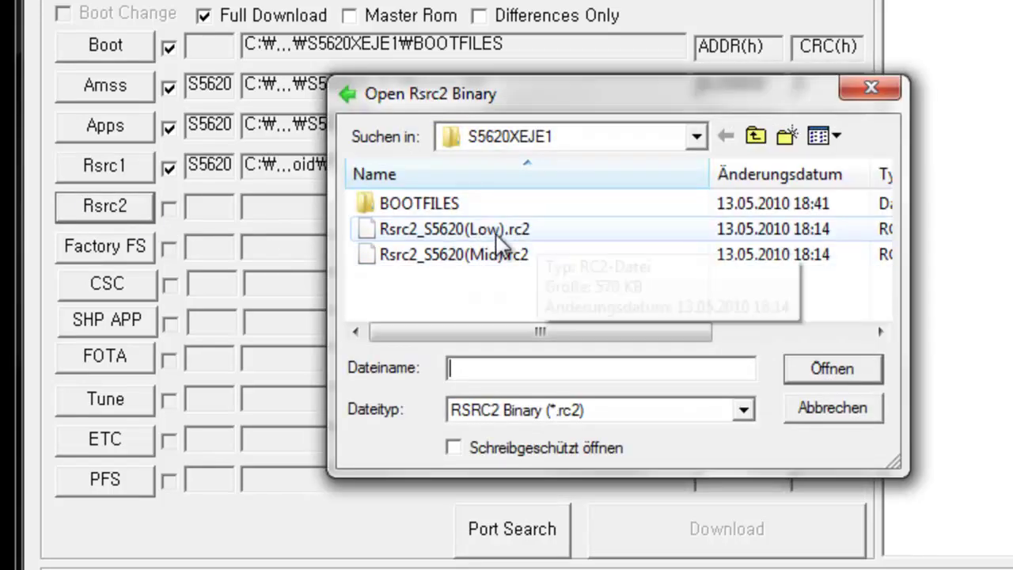
pyautogui.click(539, 231)
pyautogui.moveTo(476, 235); pyautogui.dragTo(483, 258)
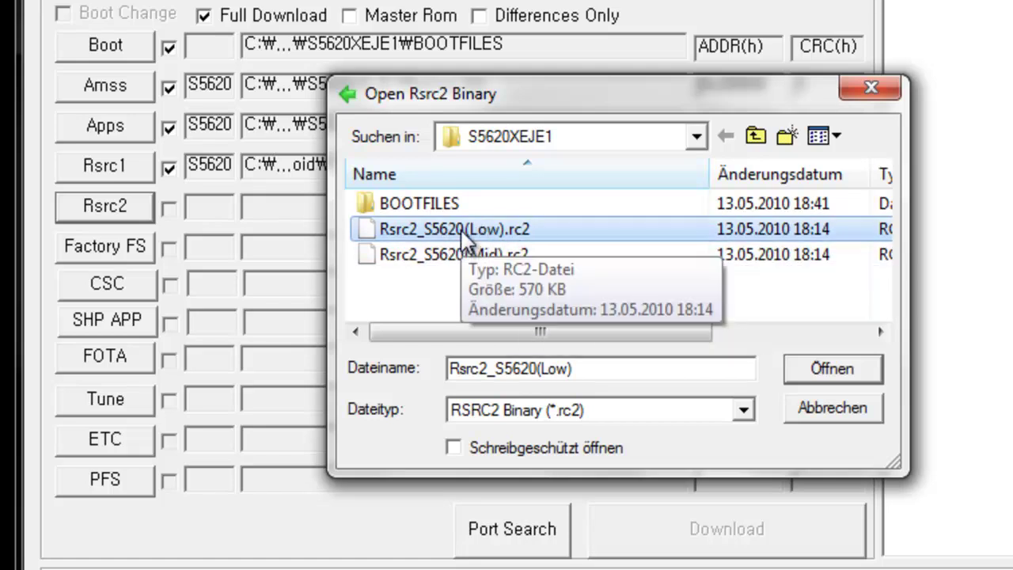
pyautogui.doubleClick(464, 227)
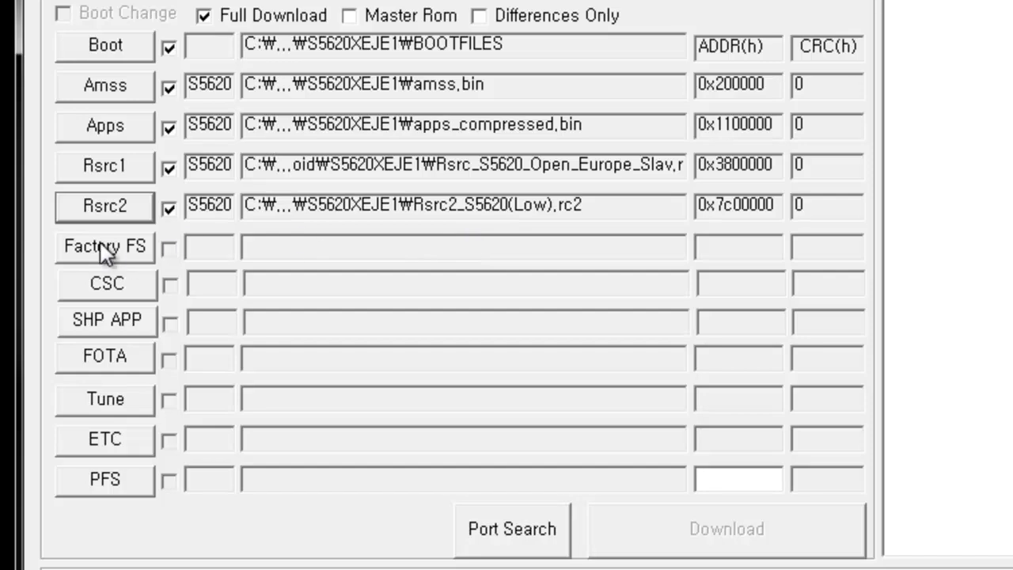
# Load FactoryFs_S5620_Open_Europe_SEB.ffs as the Factory FS file
pyautogui.click(130, 249)
pyautogui.click(492, 230)
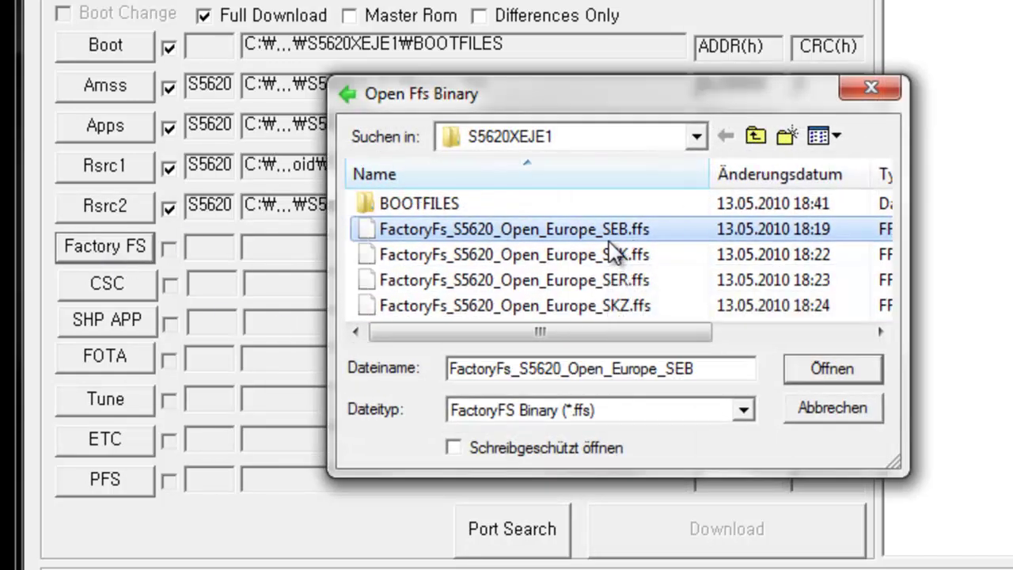
pyautogui.click(618, 282)
pyautogui.click(615, 306)
pyautogui.click(615, 279)
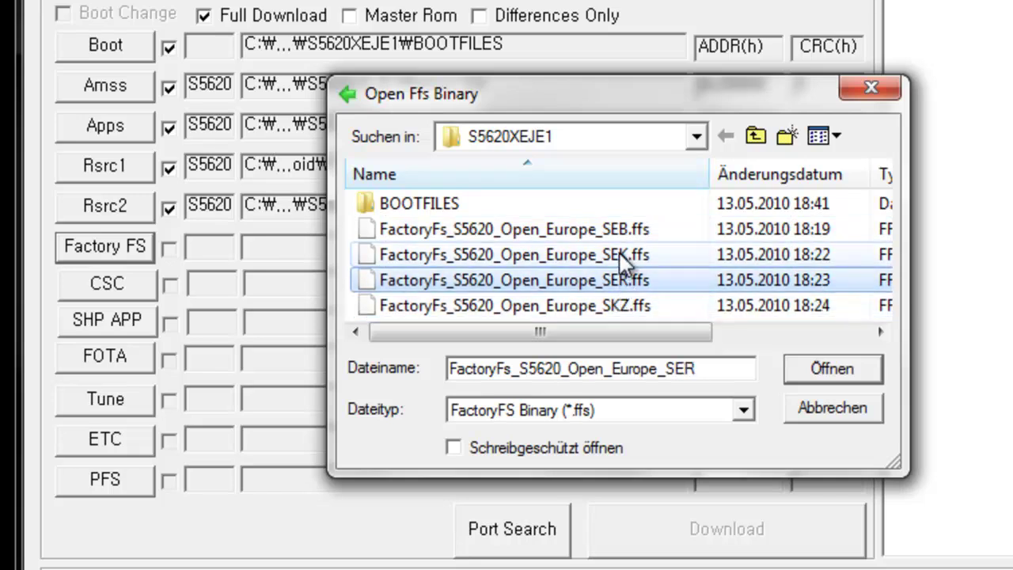
pyautogui.click(619, 254)
pyautogui.click(622, 229)
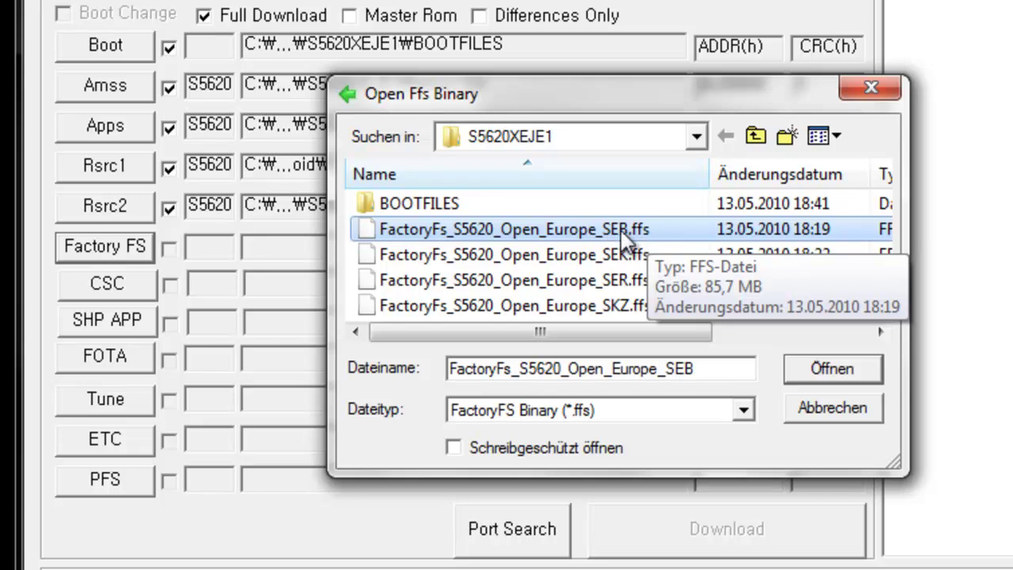
pyautogui.doubleClick(615, 237)
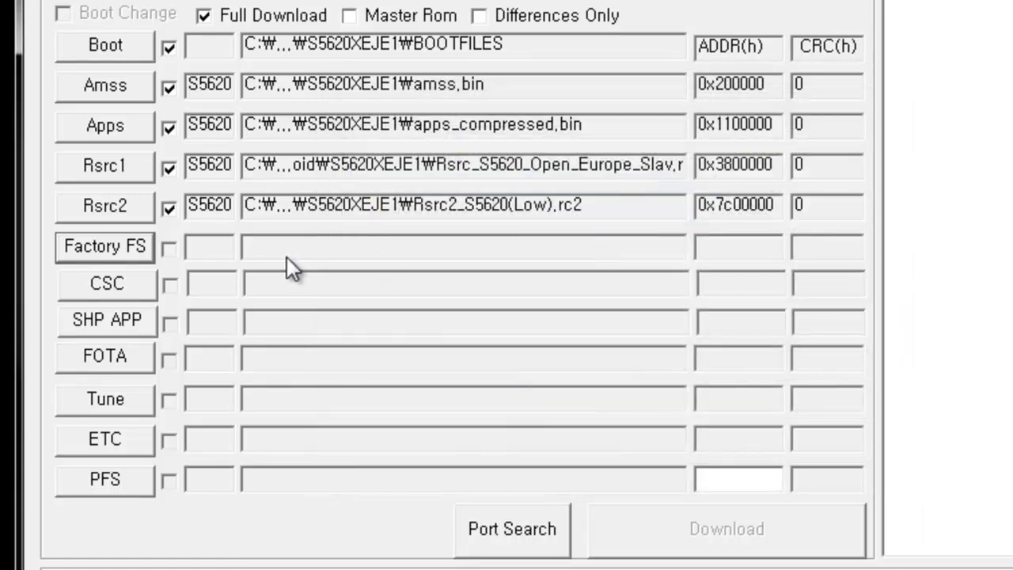
# Load CSC_S5620_Open_Europe_Slav.csc as the CSC file and ShpApp.app as the SHP APP file
pyautogui.click(128, 284)
pyautogui.doubleClick(455, 282)
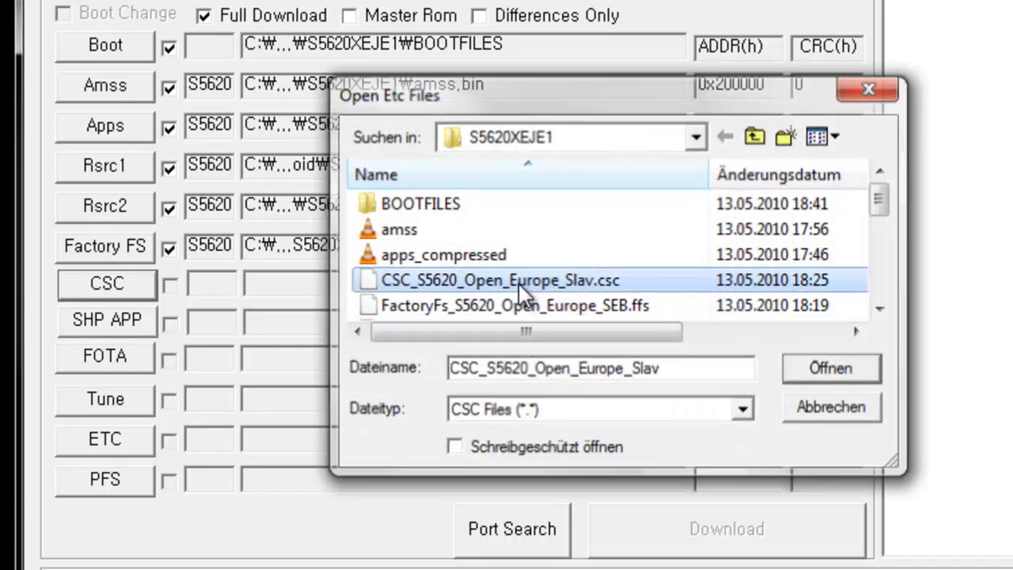
pyautogui.click(117, 326)
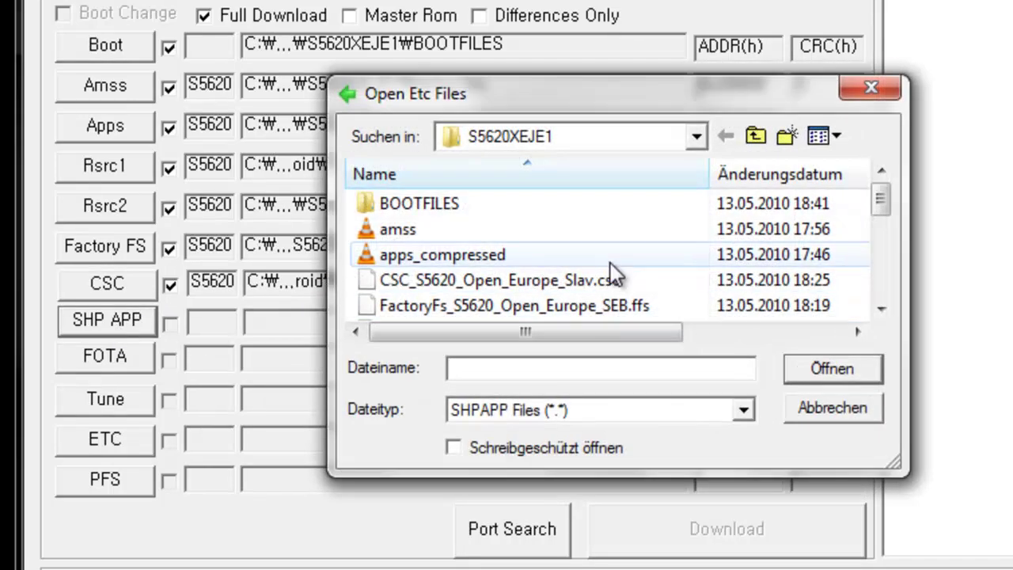
pyautogui.click(883, 300)
pyautogui.doubleClick(572, 307)
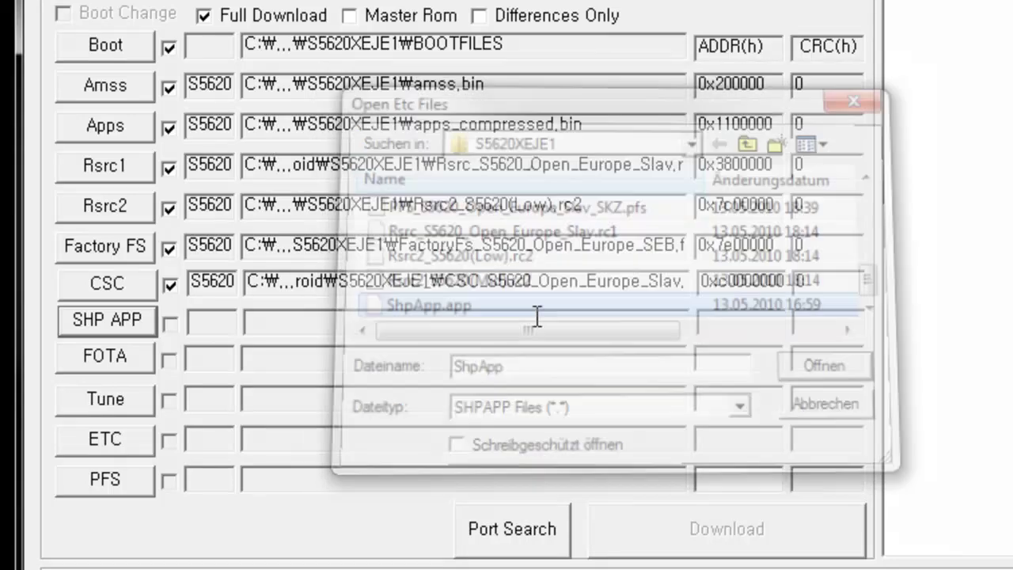
# Load PFS_S5620_Open_Europe_Slav_SEB.pfs as the PFS file
pyautogui.click(132, 480)
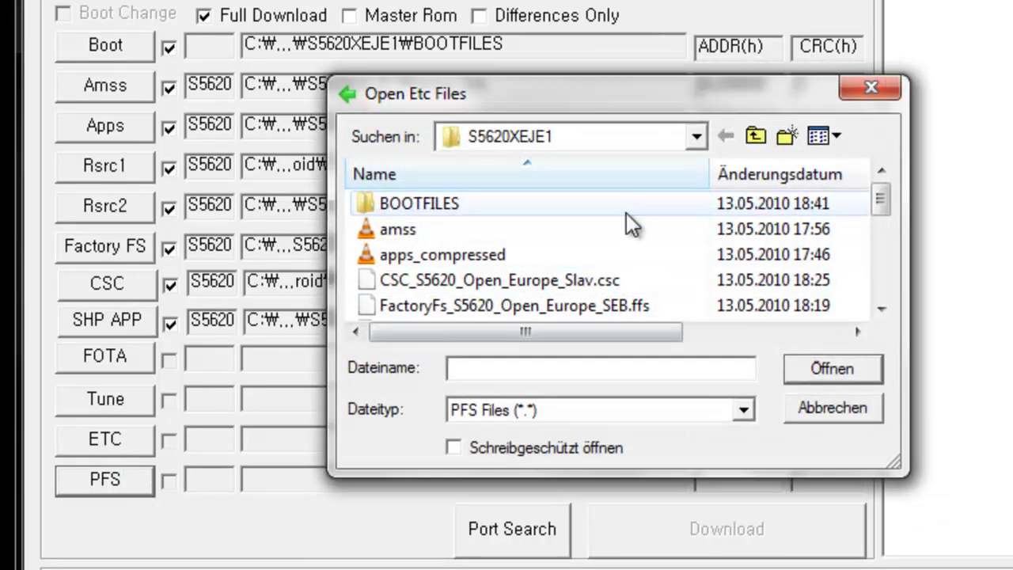
pyautogui.moveTo(891, 200); pyautogui.dragTo(884, 250)
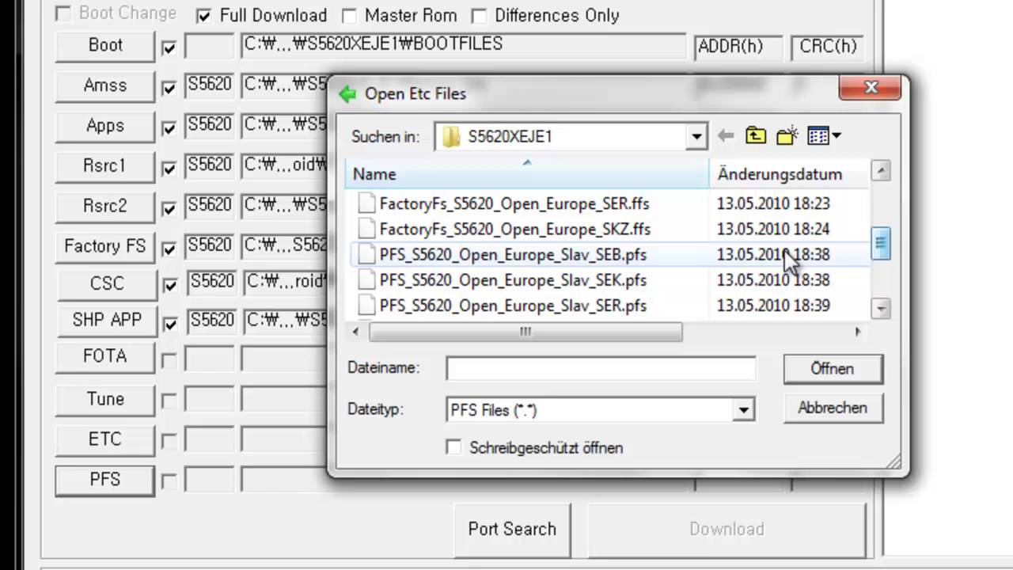
pyautogui.click(581, 254)
pyautogui.doubleClick(592, 257)
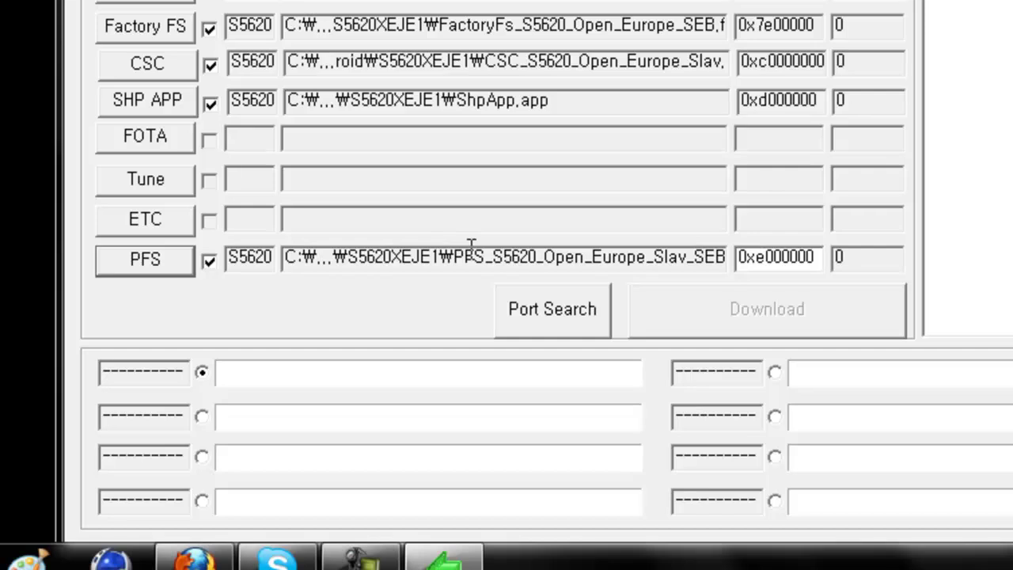
# Run the port search to detect the connected phone for flashing
pyautogui.click(540, 306)
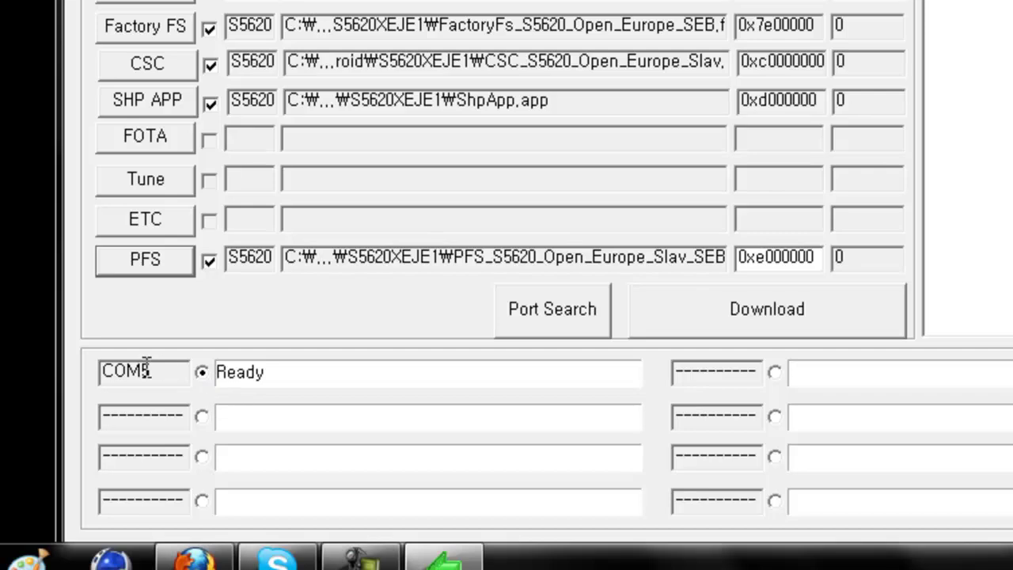
pyautogui.click(528, 314)
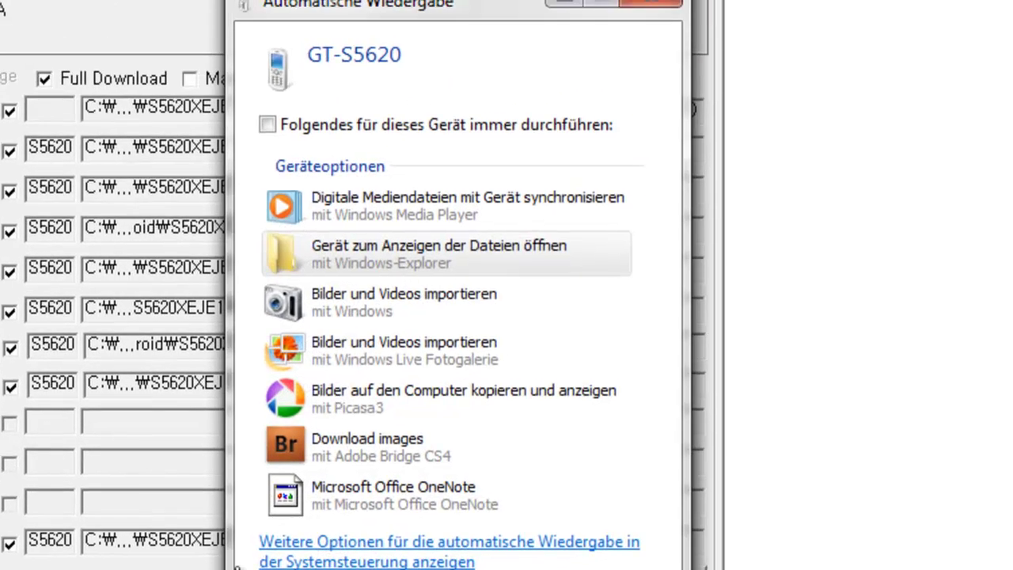
# Open the GT-S5620 in Windows Explorer and browse the Phone storage to the Flash folder inside Res
pyautogui.click(386, 255)
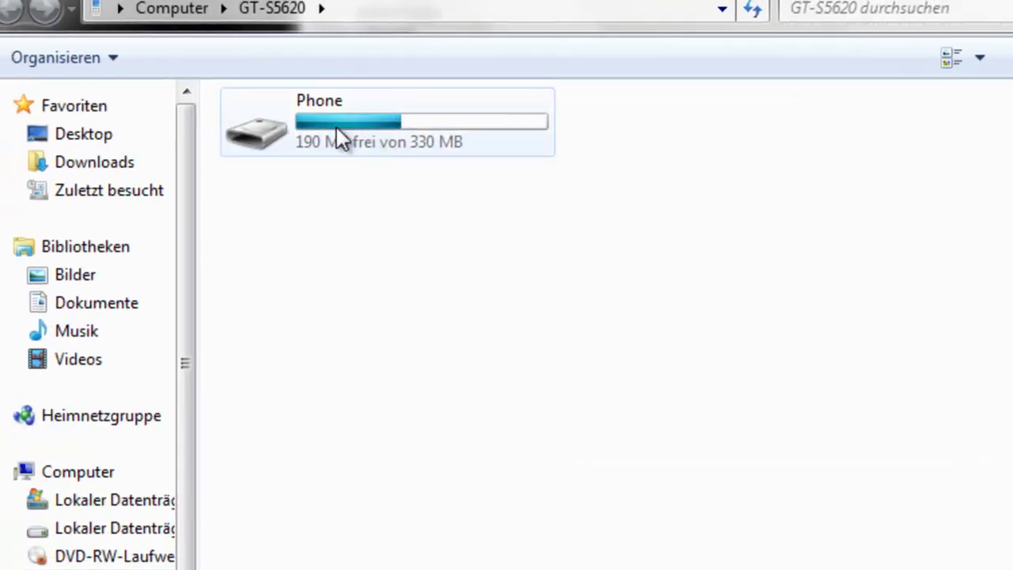
pyautogui.doubleClick(339, 130)
pyautogui.hotkey('alt', 'Left')
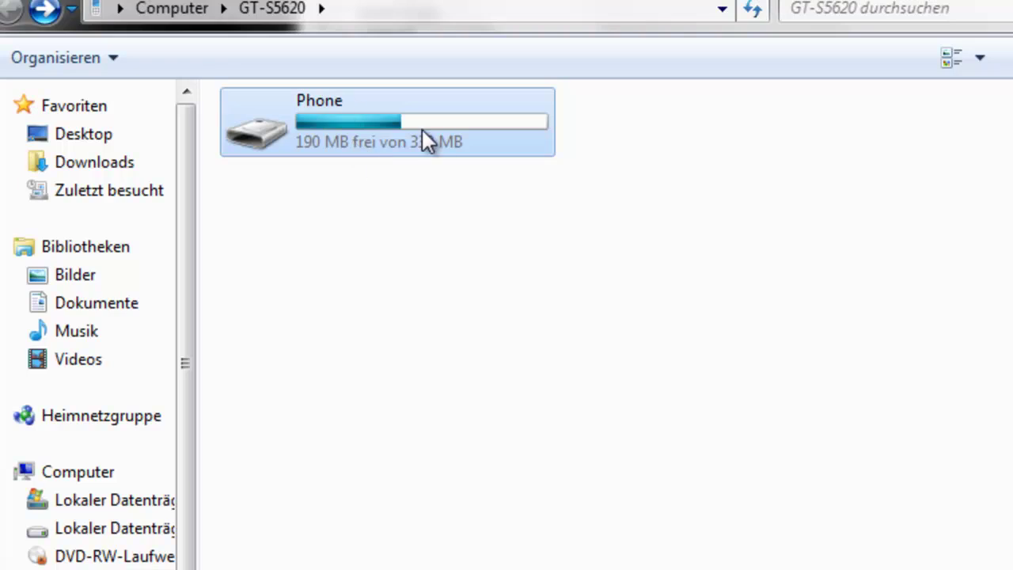
pyautogui.doubleClick(293, 131)
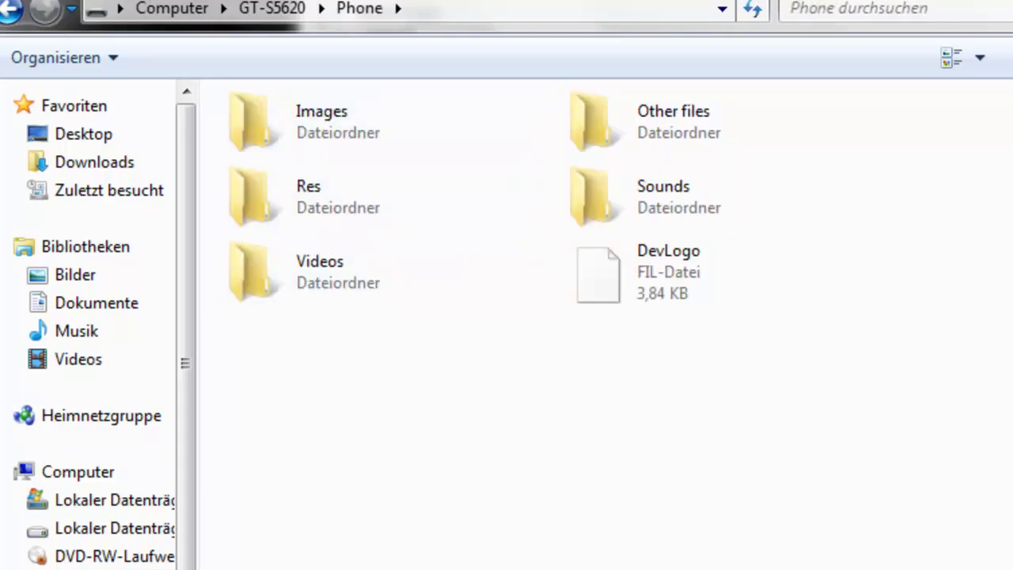
pyautogui.click(330, 201)
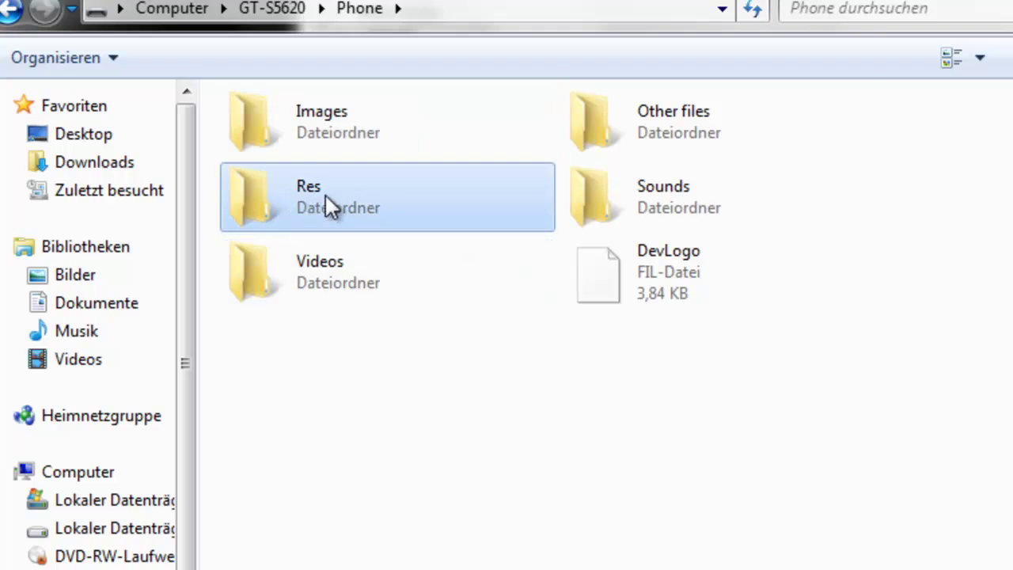
pyautogui.doubleClick(325, 195)
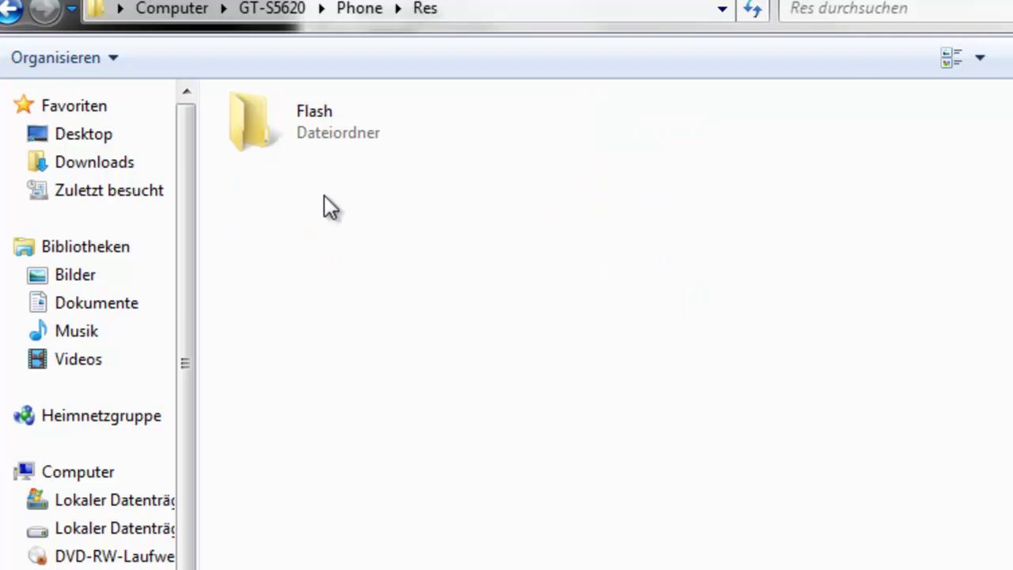
pyautogui.doubleClick(329, 130)
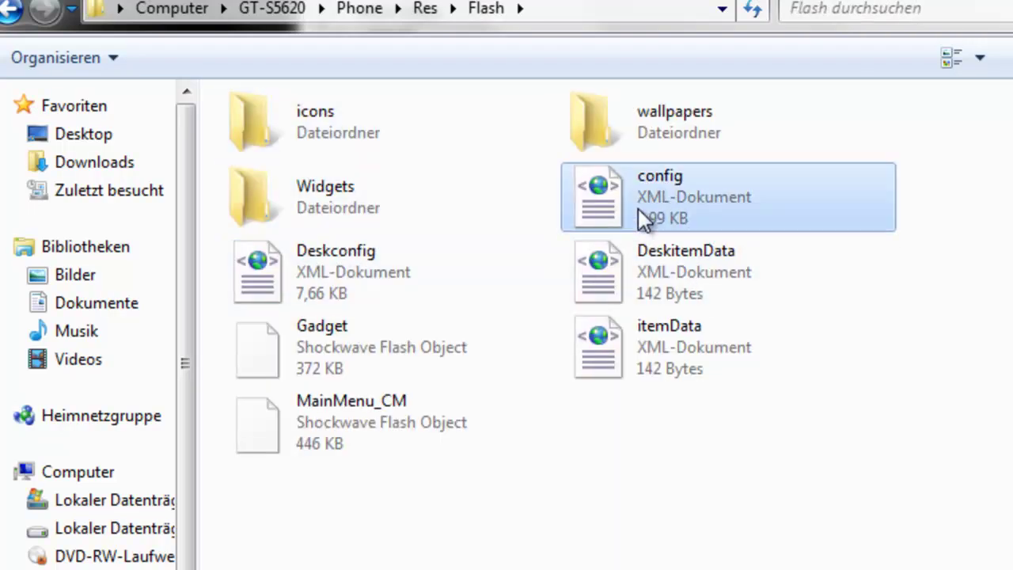
# Inspect the phone's Flash folder contents, including the wallpapers folder, and return to the Phone storage's root
pyautogui.click(651, 261)
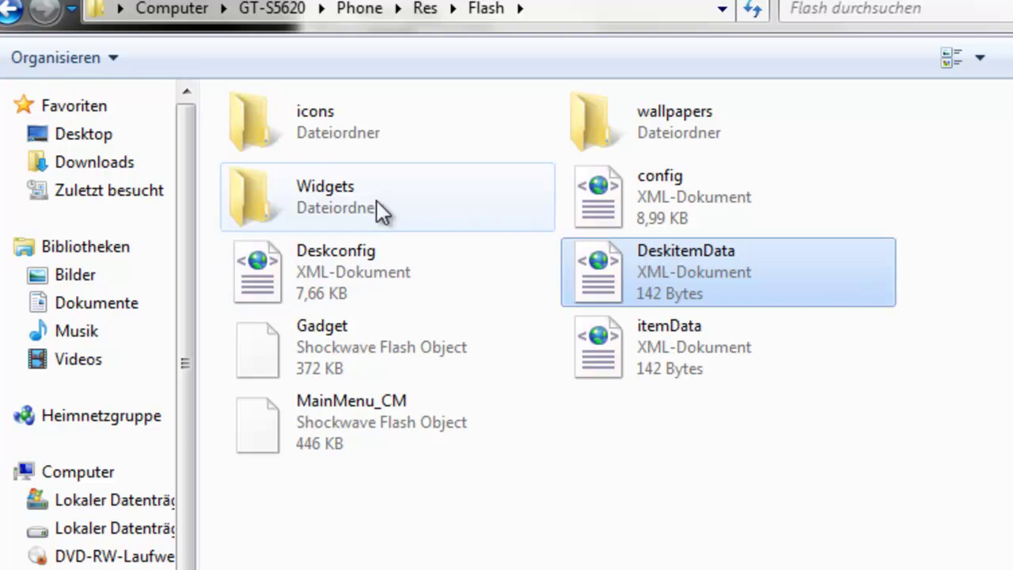
pyautogui.doubleClick(676, 132)
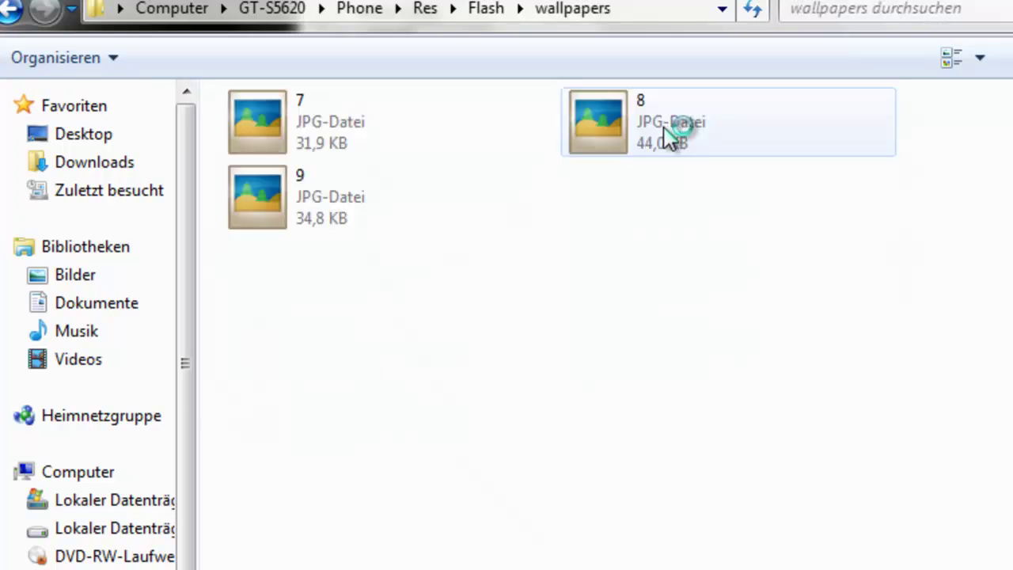
pyautogui.press('BackSpace')
pyautogui.press('BackSpace')
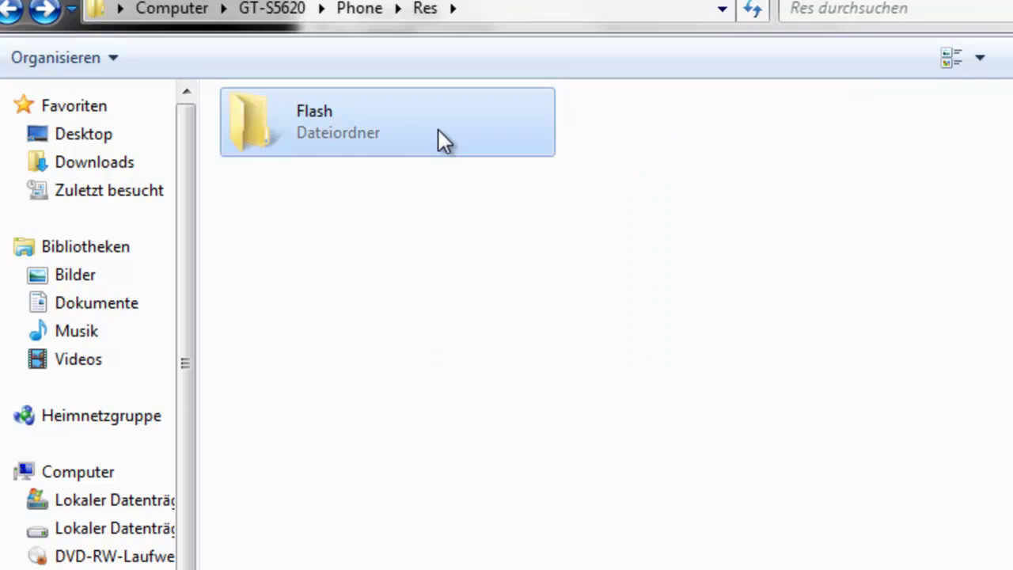
pyautogui.press('BackSpace')
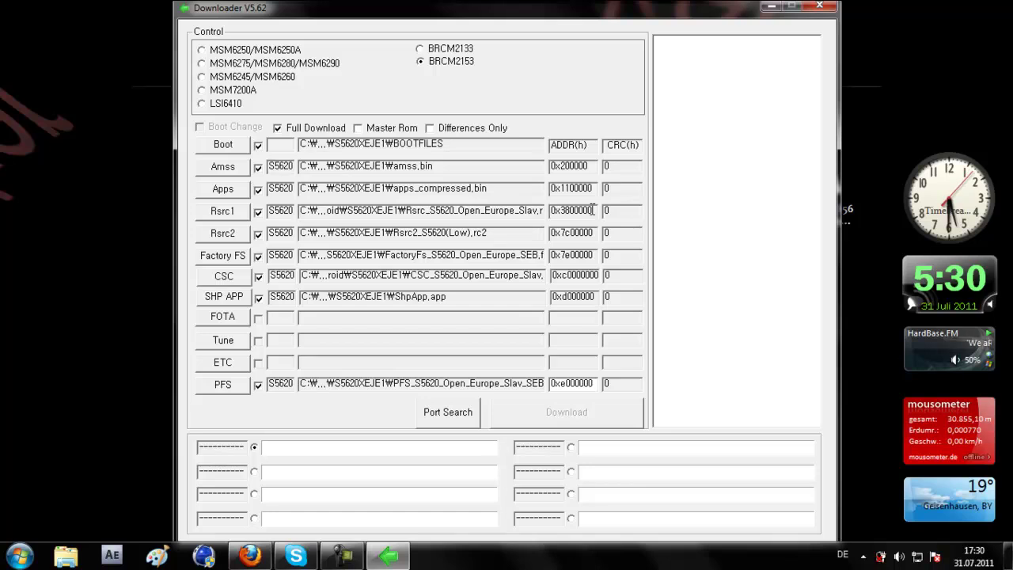
# Close Downloader V5.62, start MultiLoader V5.56 and choose the LSI6410 chipset
pyautogui.click(821, 7)
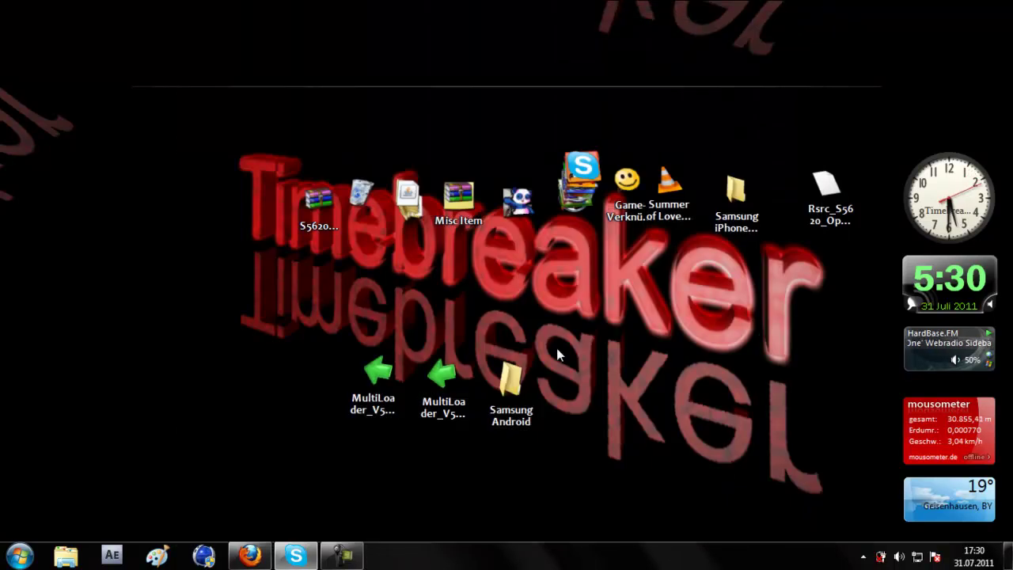
pyautogui.click(448, 372)
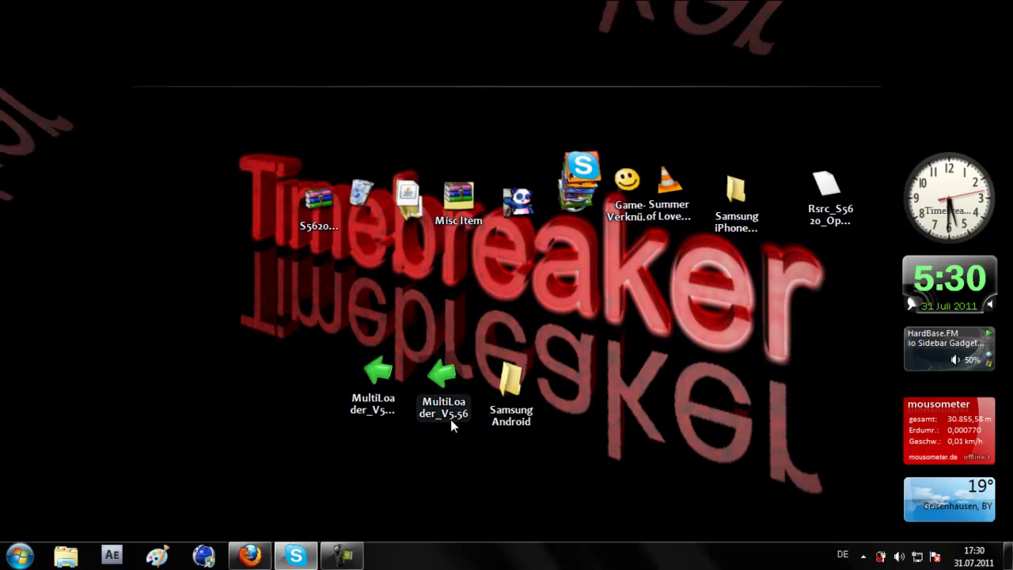
pyautogui.doubleClick(445, 377)
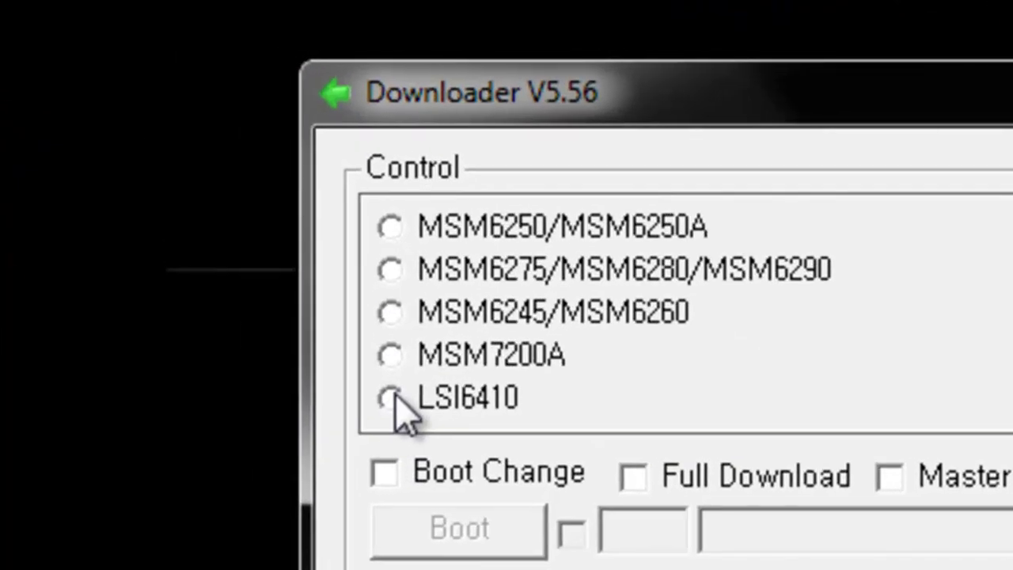
pyautogui.click(201, 127)
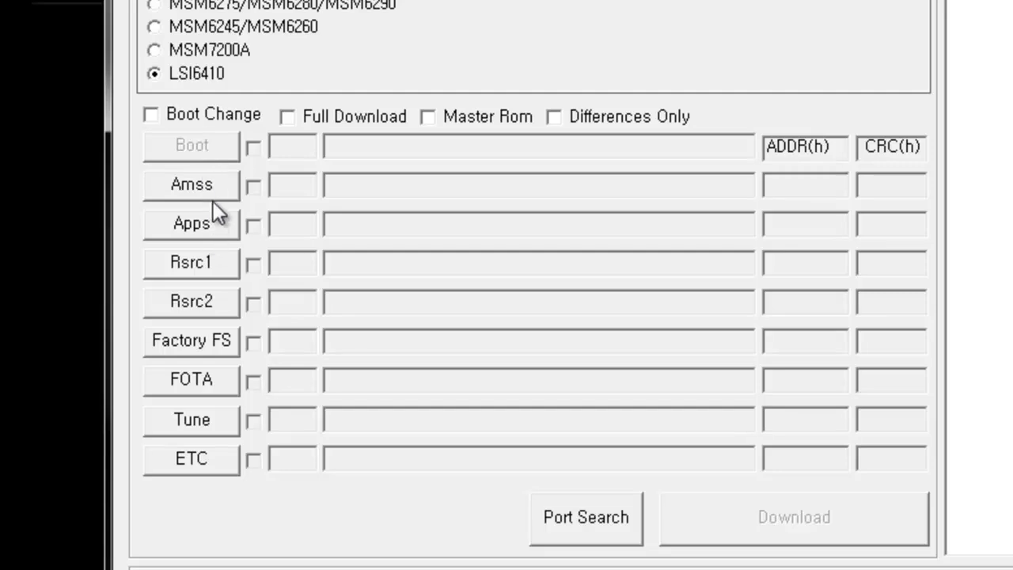
# Load apps_compressed.bin from the Samsung Android folder as the Apps file
pyautogui.click(201, 223)
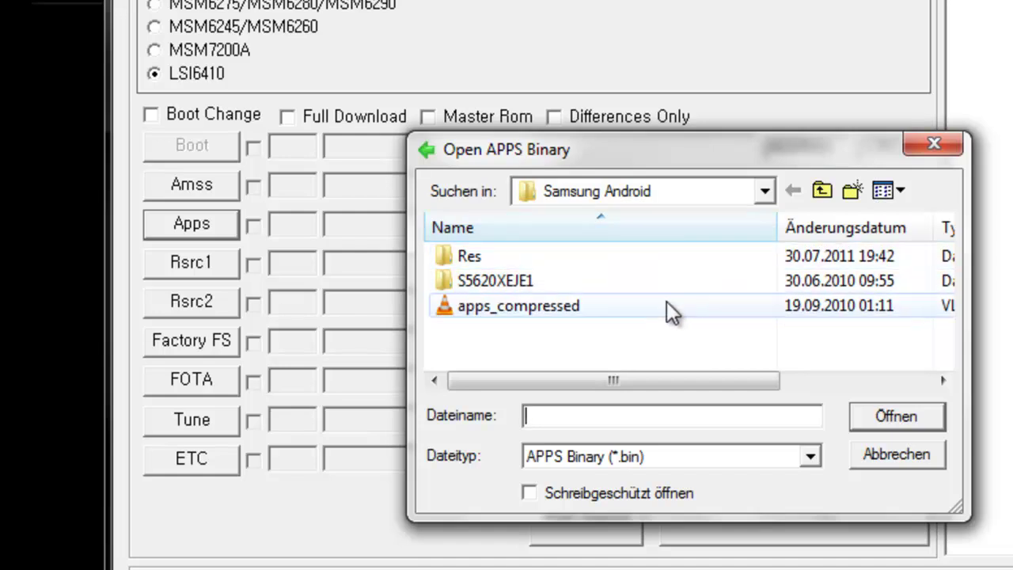
pyautogui.click(638, 312)
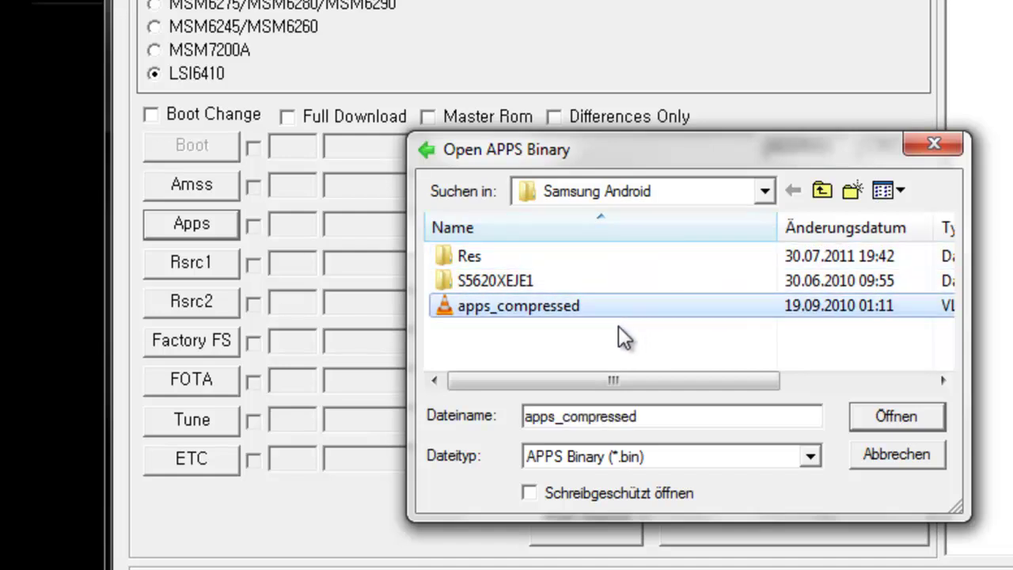
pyautogui.doubleClick(531, 304)
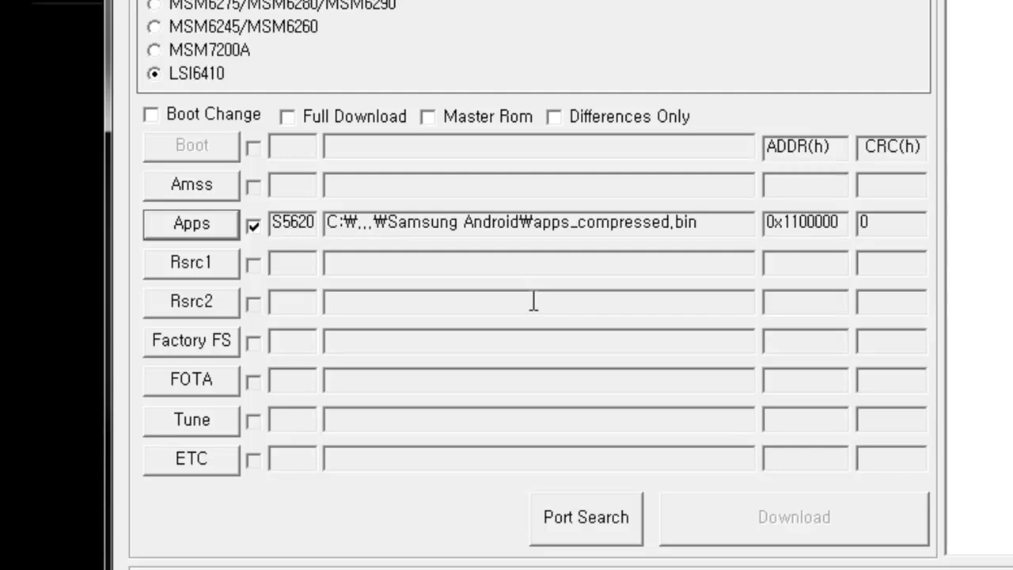
# Dismiss the Rsrc1 file selection and load Rsrc2_S5620(Low).rc2 from the Samsung Android folder as the Rsrc2 file
pyautogui.click(195, 264)
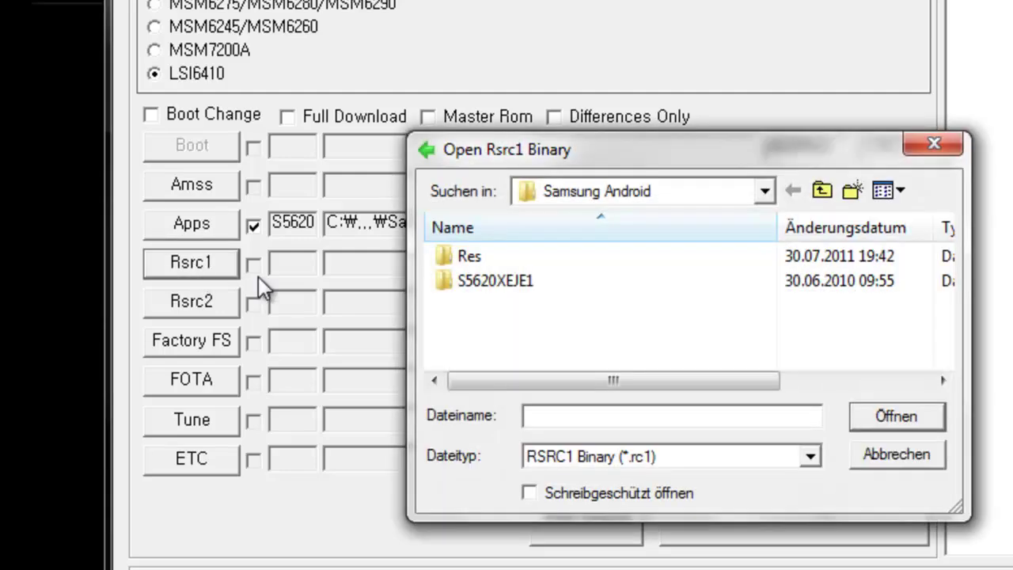
pyautogui.click(890, 464)
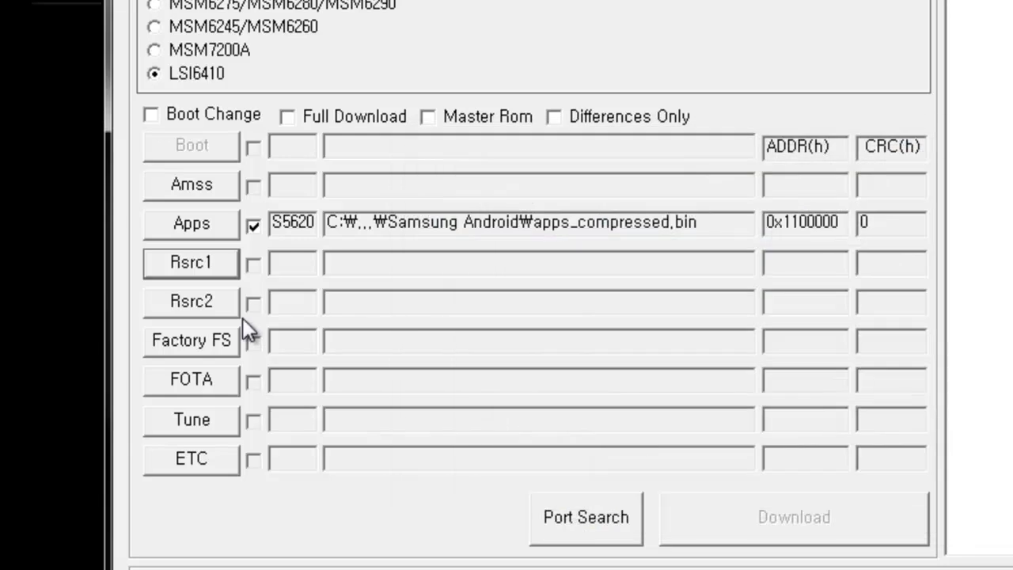
pyautogui.click(201, 302)
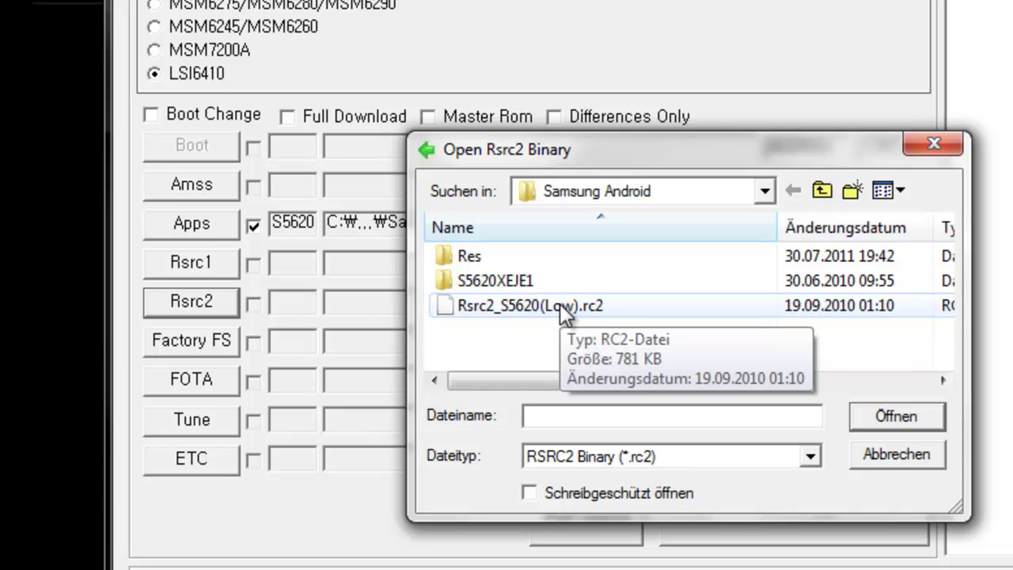
pyautogui.click(560, 306)
pyautogui.doubleClick(560, 305)
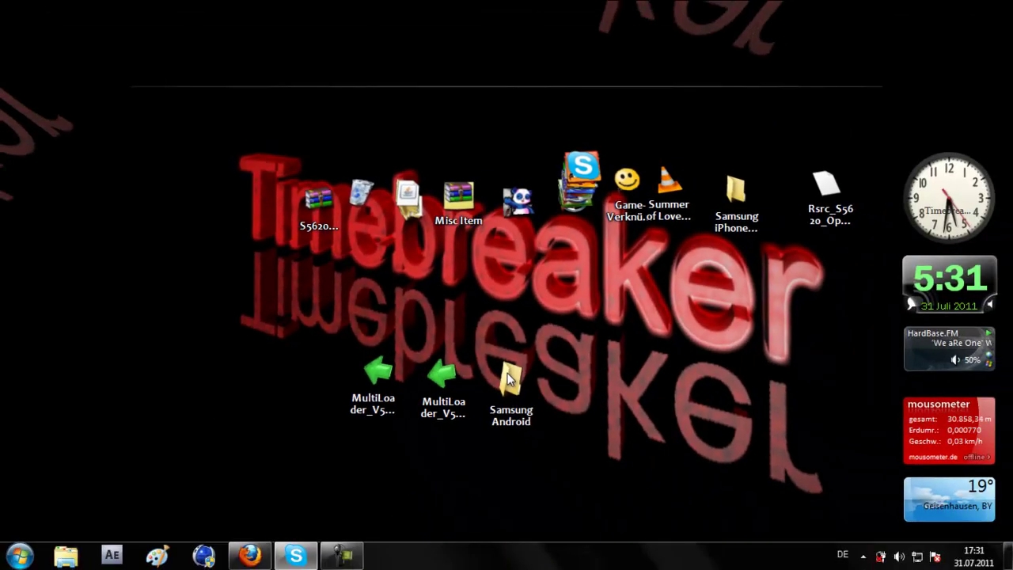
# Open the Flash folder inside Res in the desktop's Samsung Android folder
pyautogui.click(507, 373)
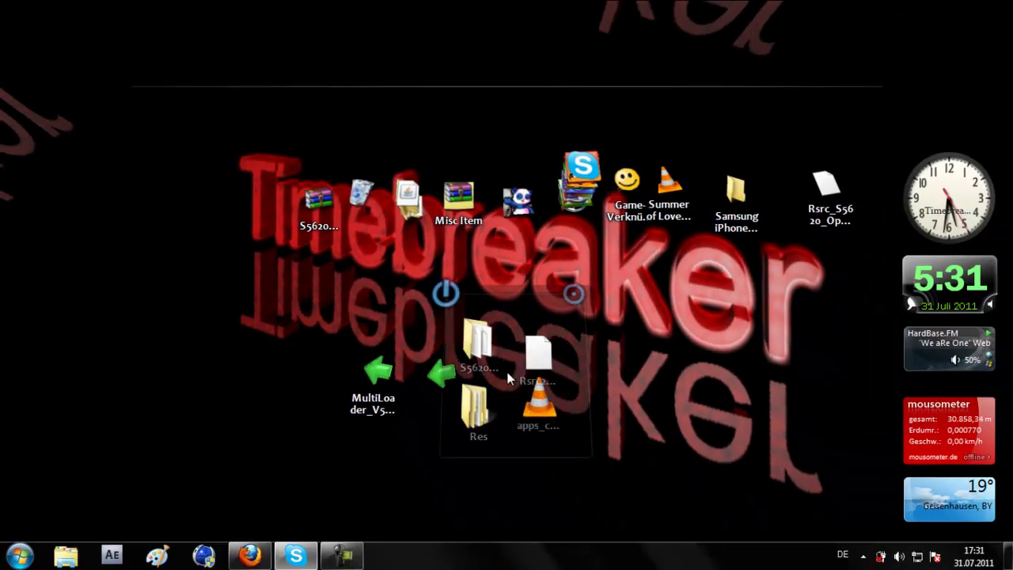
pyautogui.click(475, 403)
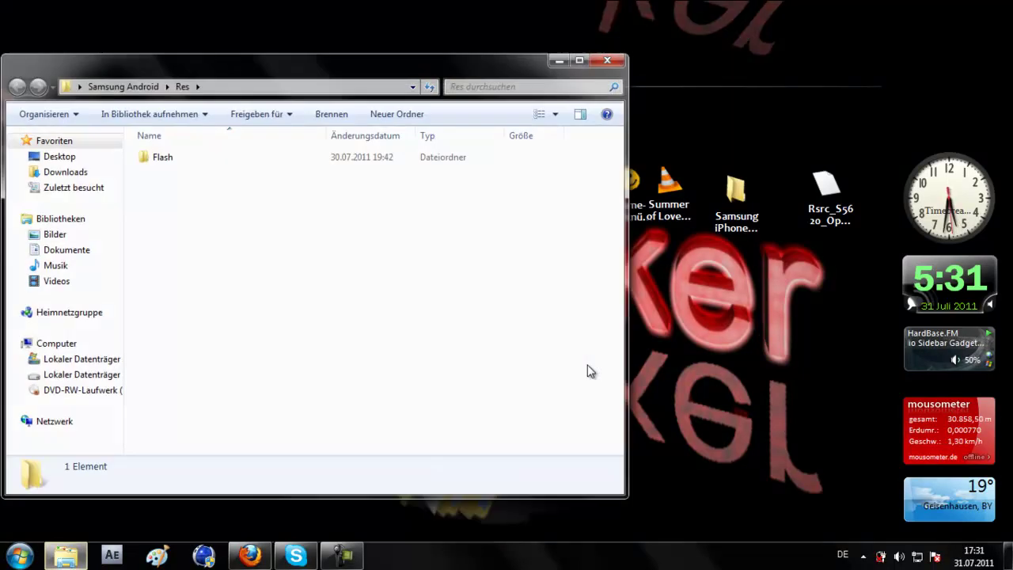
pyautogui.click(335, 155)
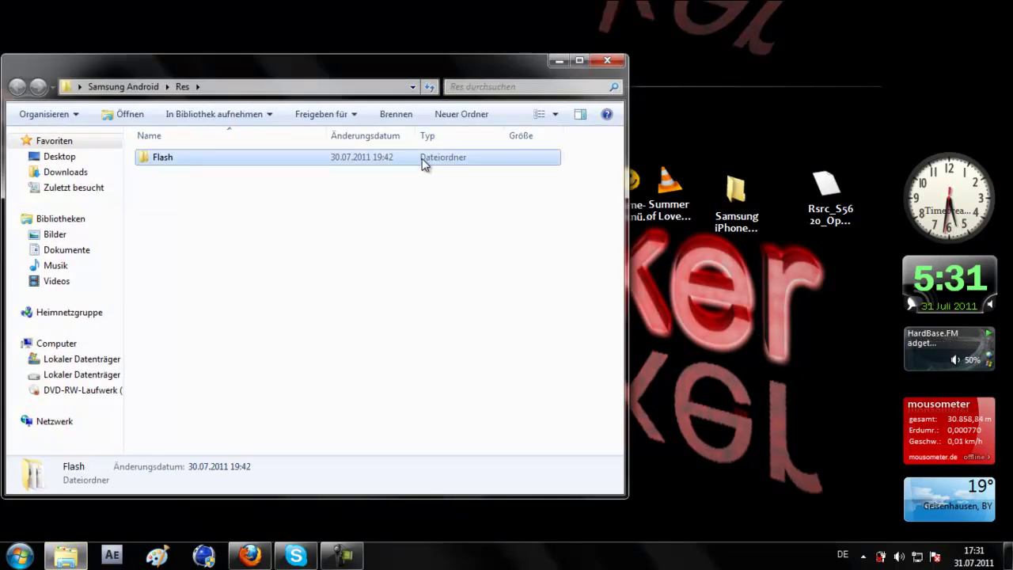
pyautogui.doubleClick(422, 156)
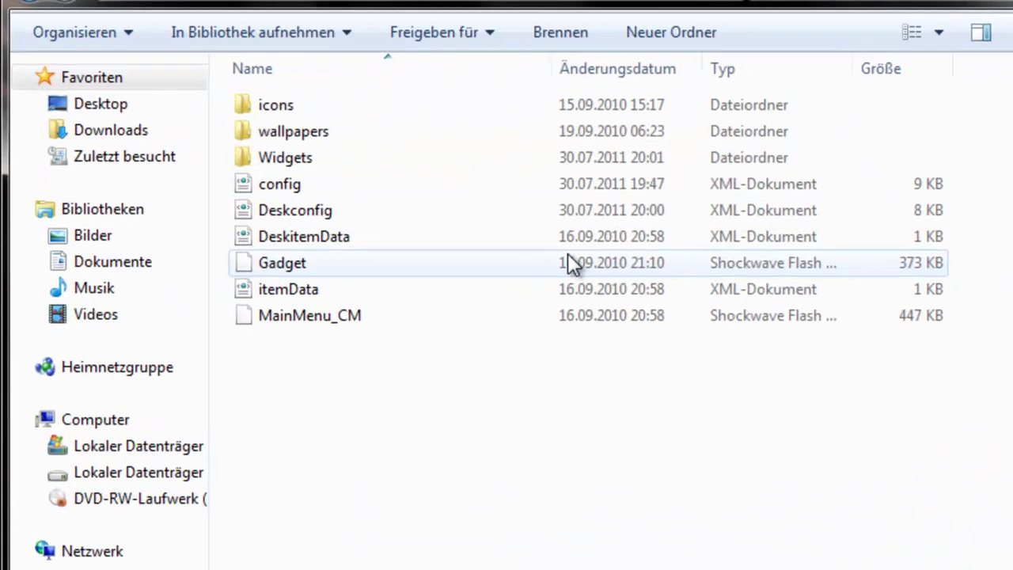
# Examine the config and Deskconfig XML files in the Flash folder's file list
pyautogui.click(600, 188)
pyautogui.click(598, 209)
pyautogui.click(590, 234)
pyautogui.click(594, 213)
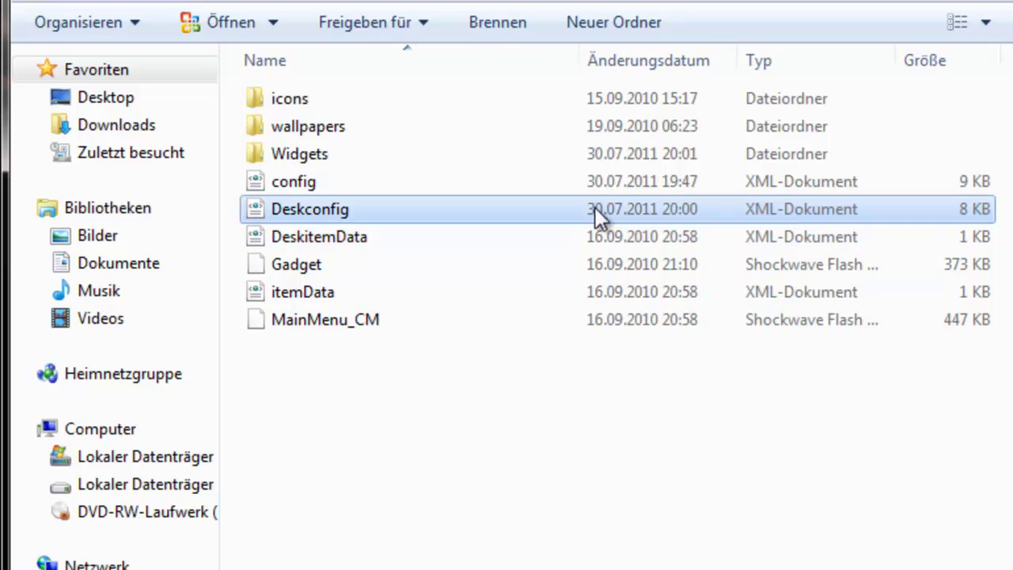
pyautogui.click(604, 186)
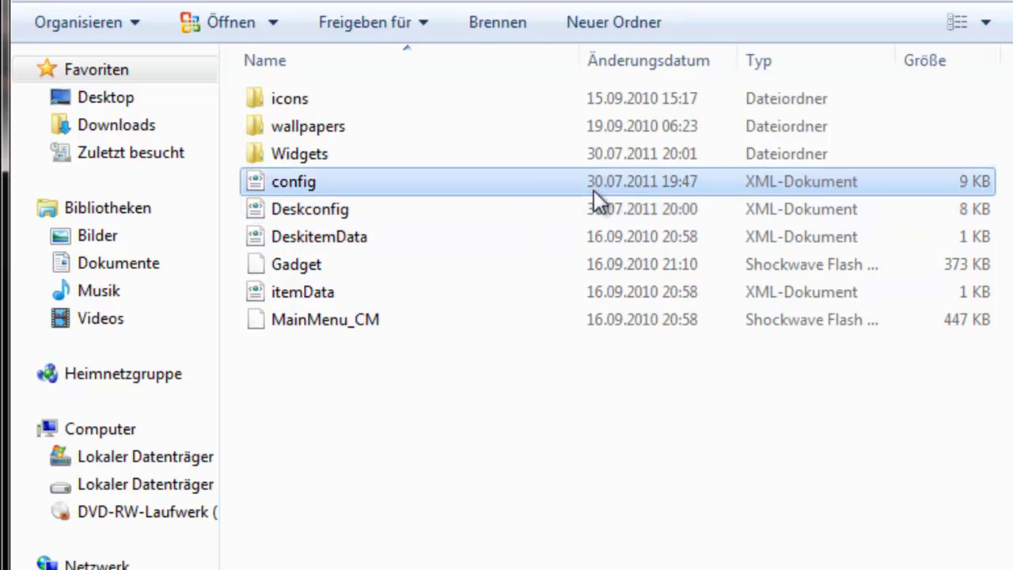
pyautogui.keyDown('ctrl'); pyautogui.click(587, 206); pyautogui.keyUp('ctrl')
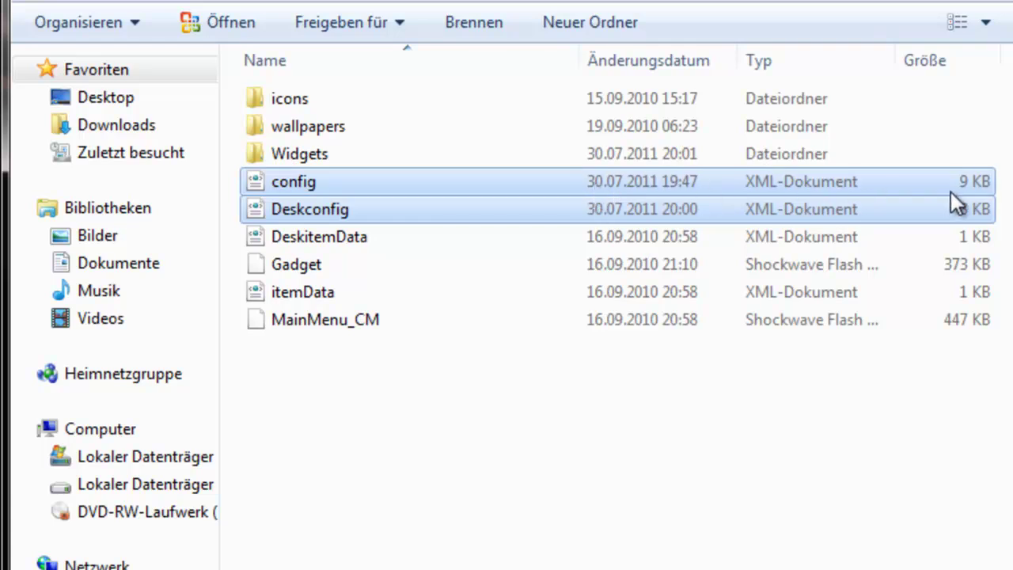
pyautogui.click(1004, 198)
# Open the config XML file in Notepad++ and examine its settings and launcher entries
pyautogui.click(760, 187)
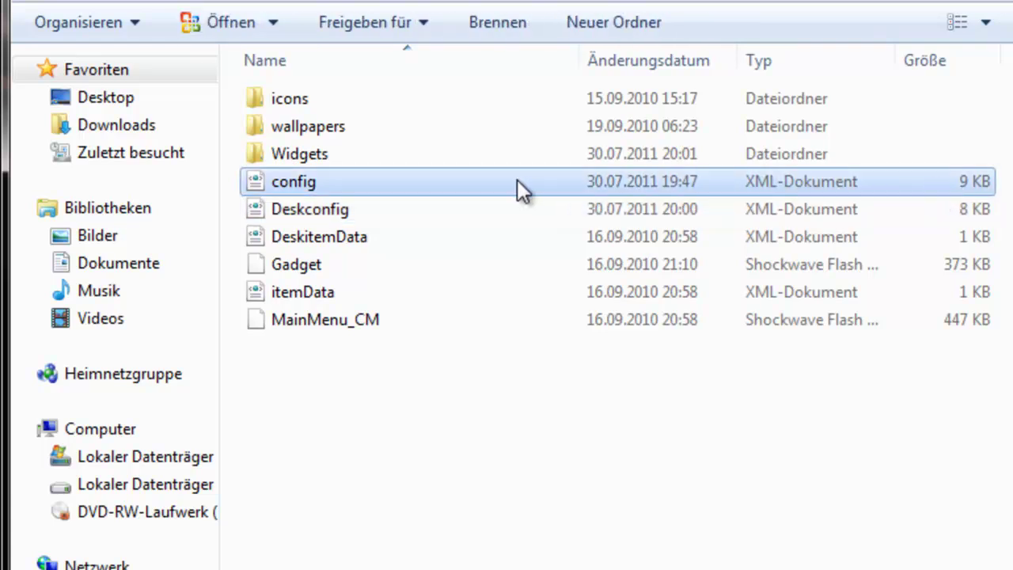
pyautogui.rightClick(332, 179)
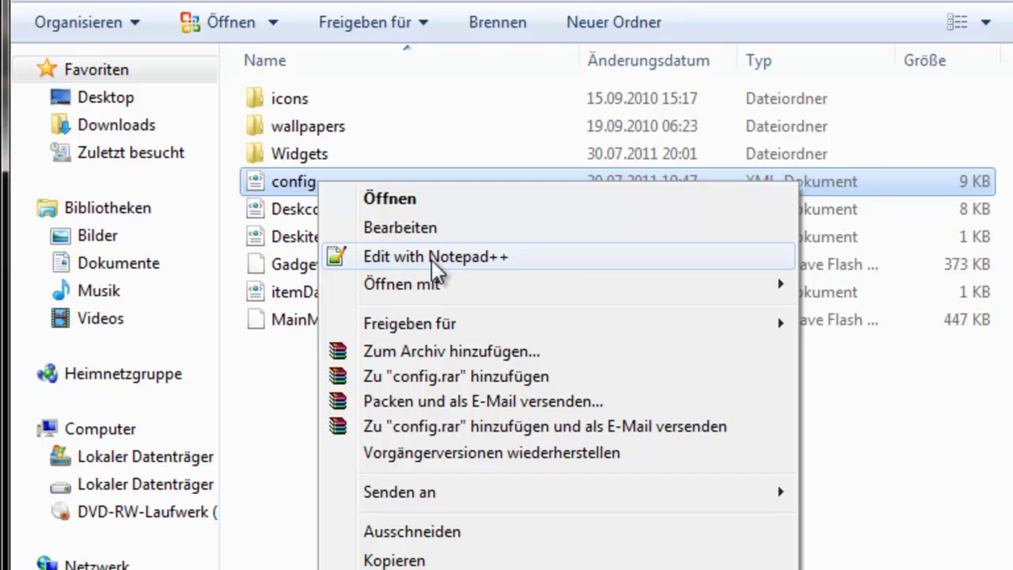
pyautogui.click(350, 260)
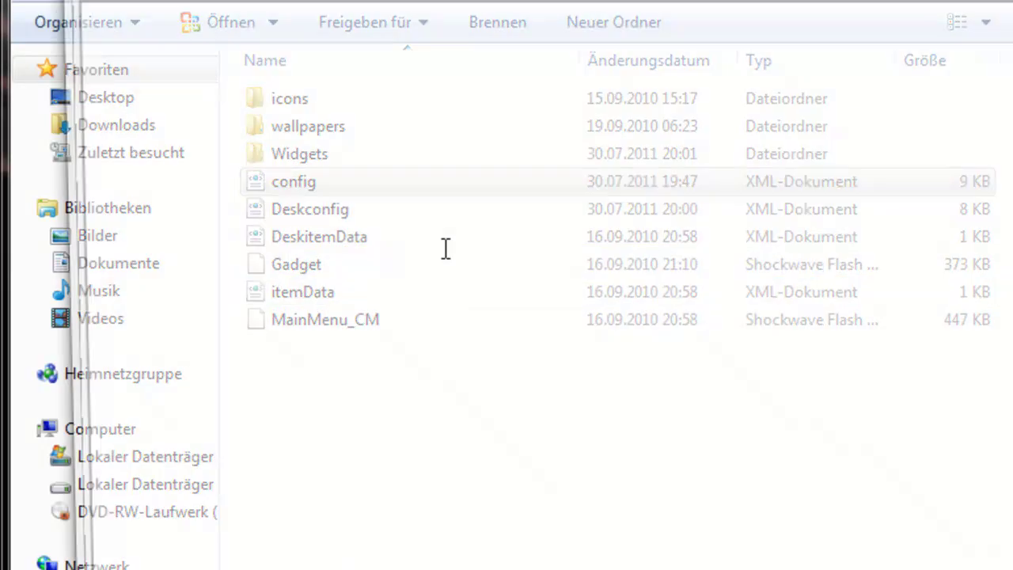
pyautogui.scroll(-3, 378, 210)
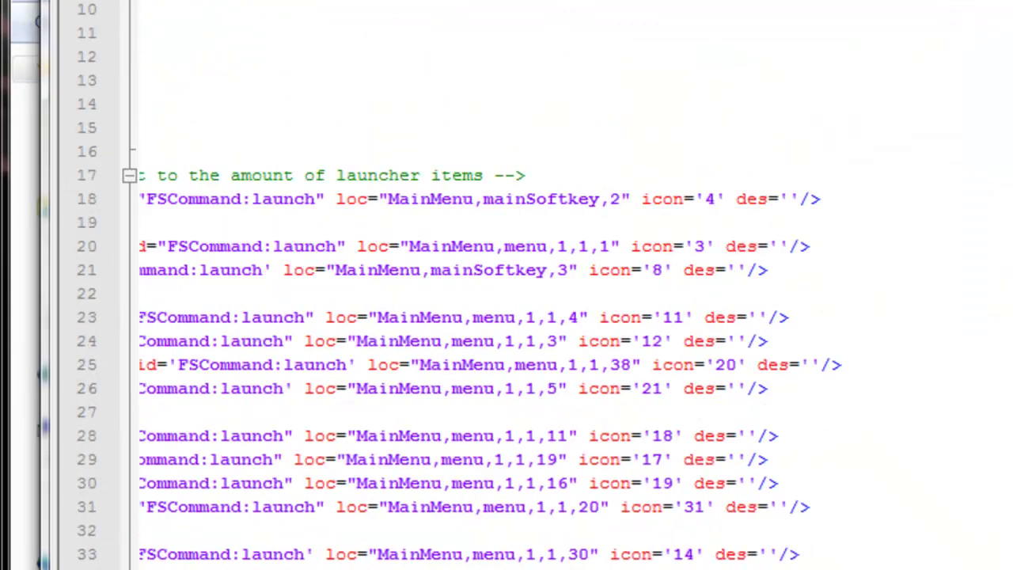
pyautogui.hscroll(-5, 475, 317)
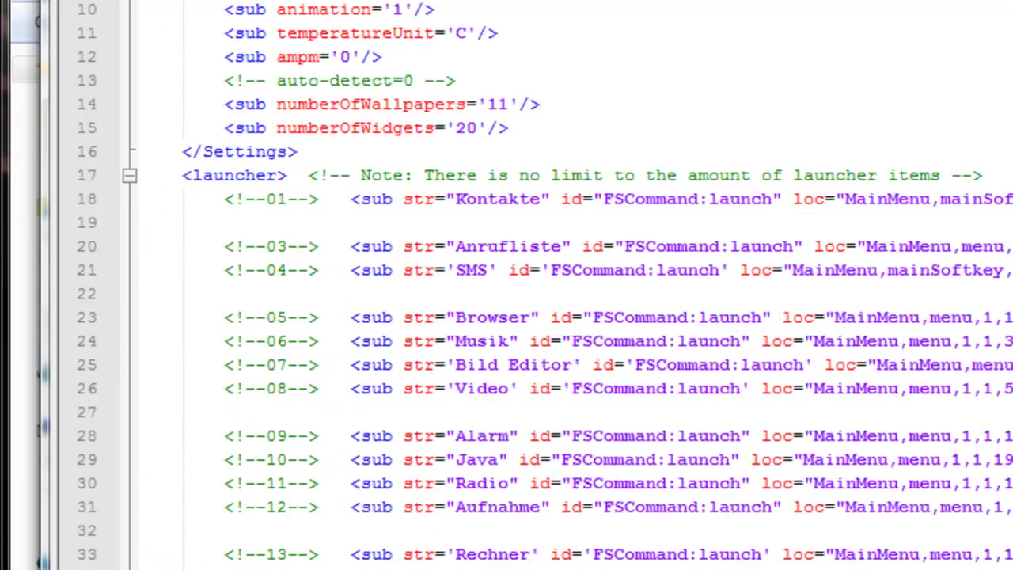
pyautogui.scroll(3, 414, 388)
pyautogui.scroll(-1, 423, 346)
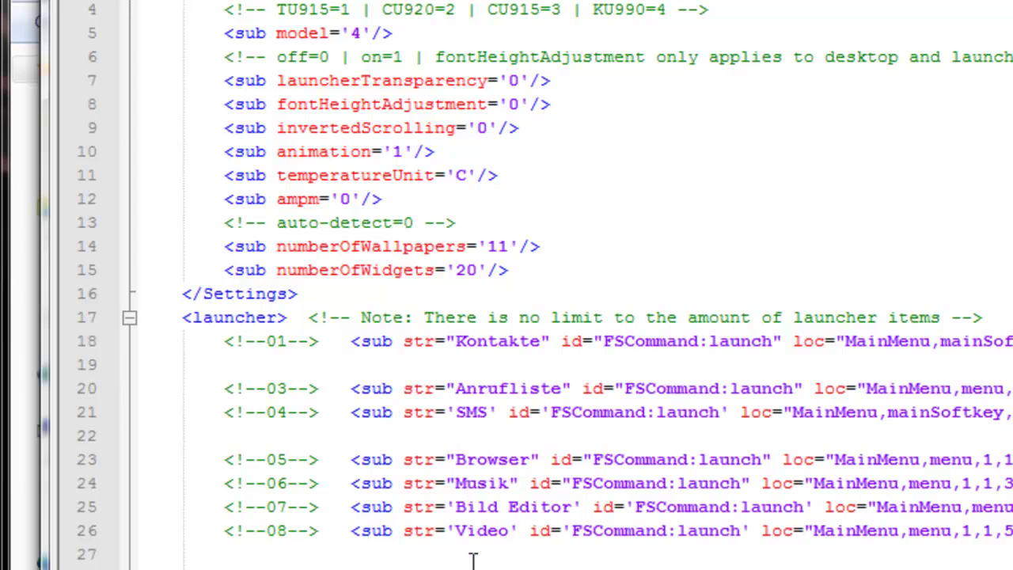
pyautogui.scroll(-5, 475, 554)
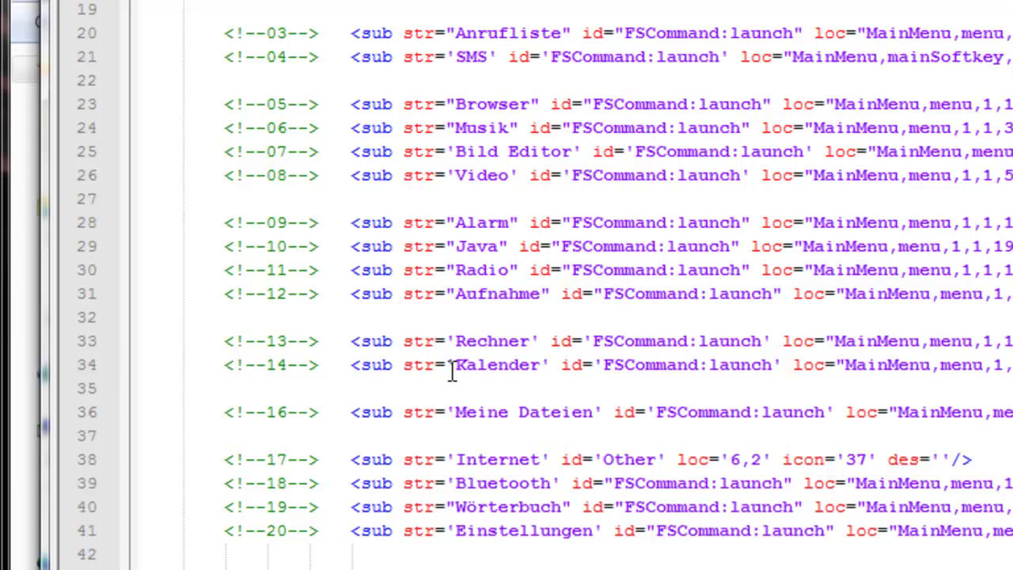
# Review the launcher entries and the desktop, Settaggi and sonstiges sections of the open XML configuration file
pyautogui.scroll(-2, 416, 446)
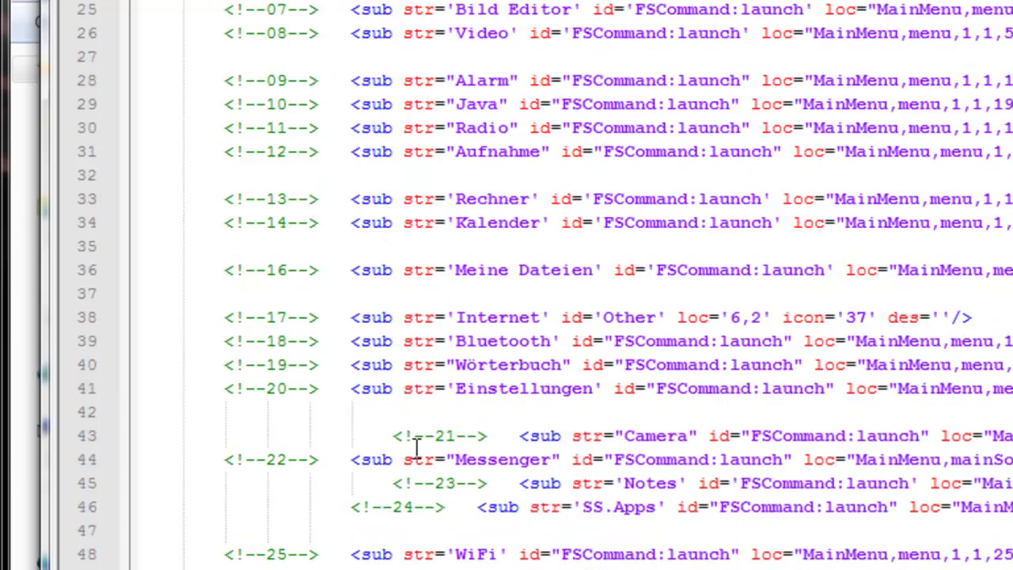
pyautogui.scroll(5, 417, 446)
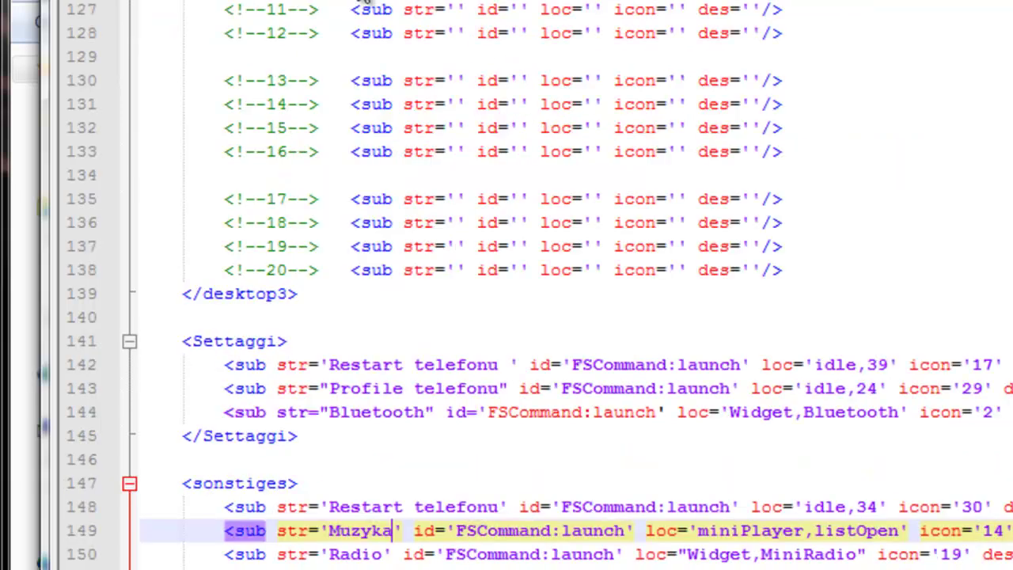
pyautogui.scroll(20, 378, 205)
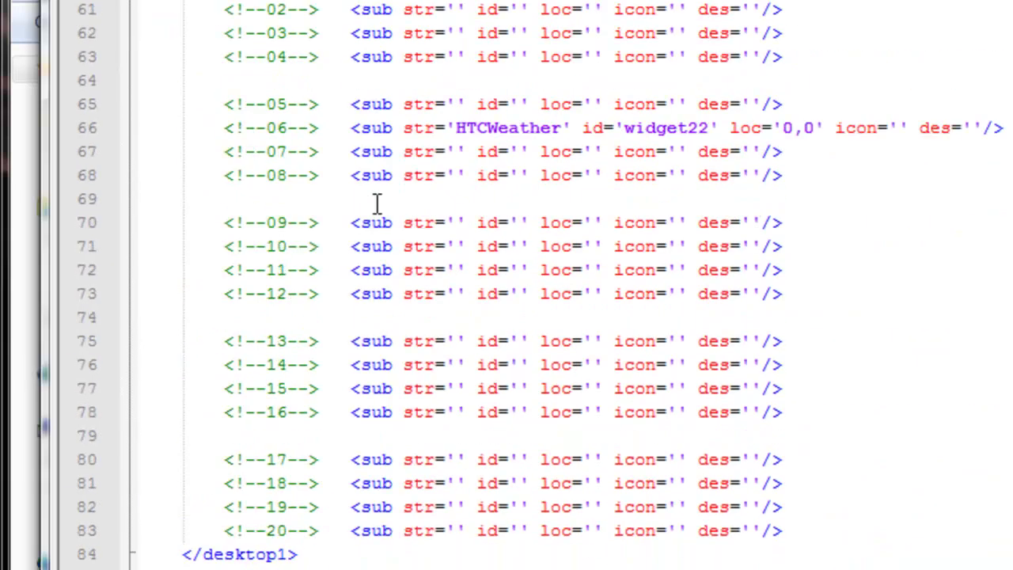
pyautogui.scroll(18, 377, 204)
pyautogui.scroll(2, 615, 110)
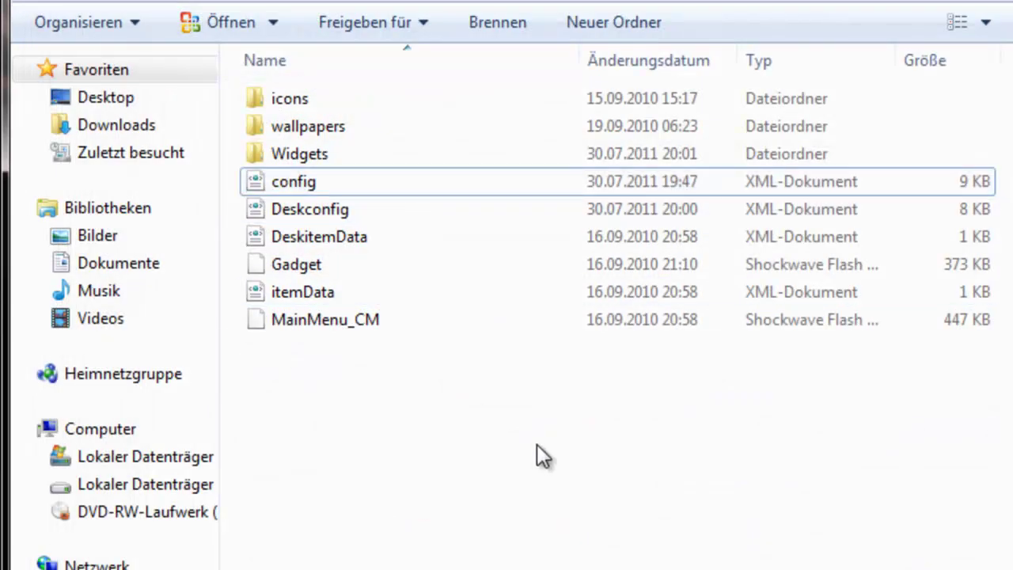
# Open the Widgets folder inside Flash and select the weather text file at the end of its file list
pyautogui.click(34, 2)
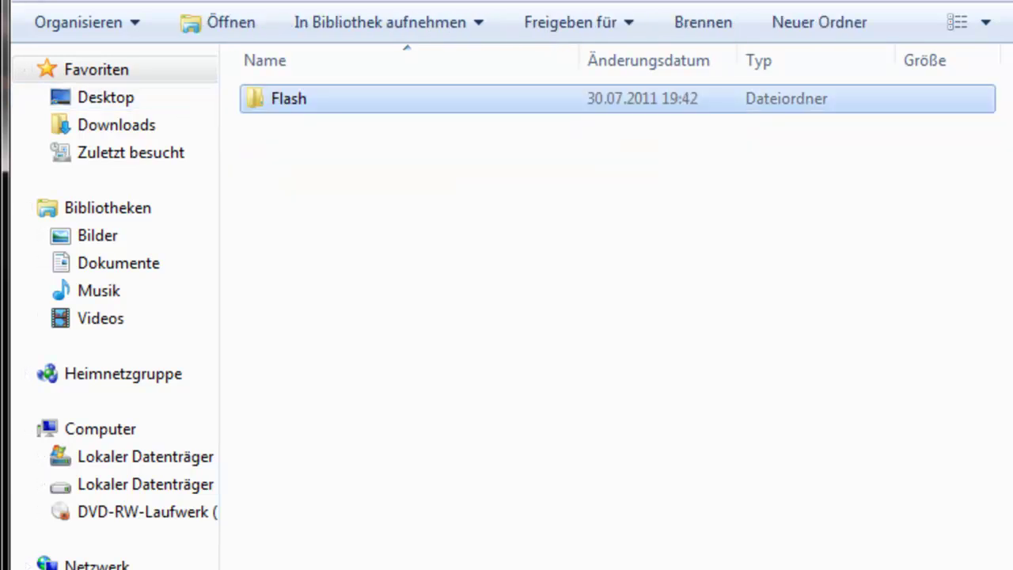
pyautogui.click(57, 1)
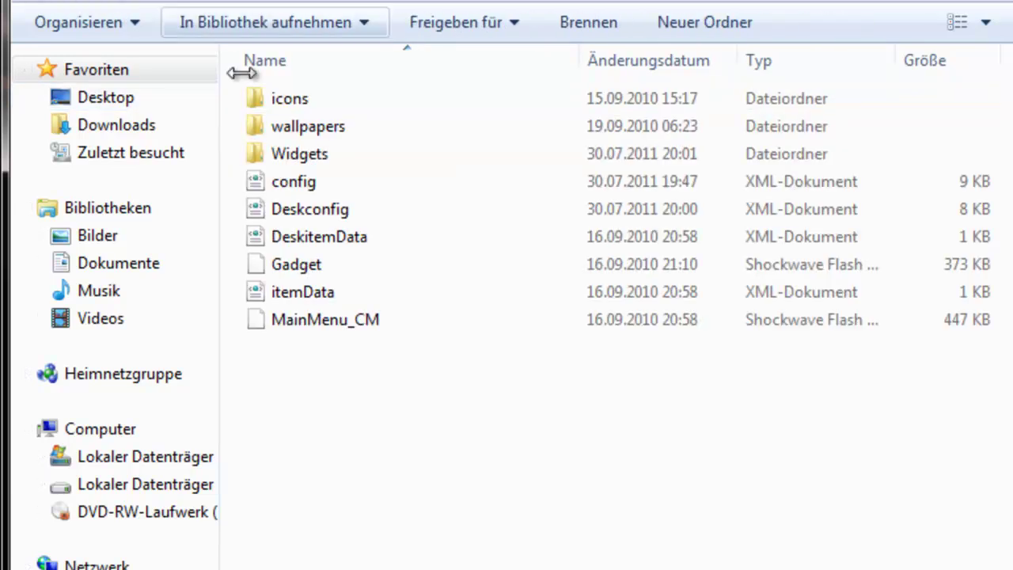
pyautogui.doubleClick(358, 143)
pyautogui.scroll(-4, 359, 166)
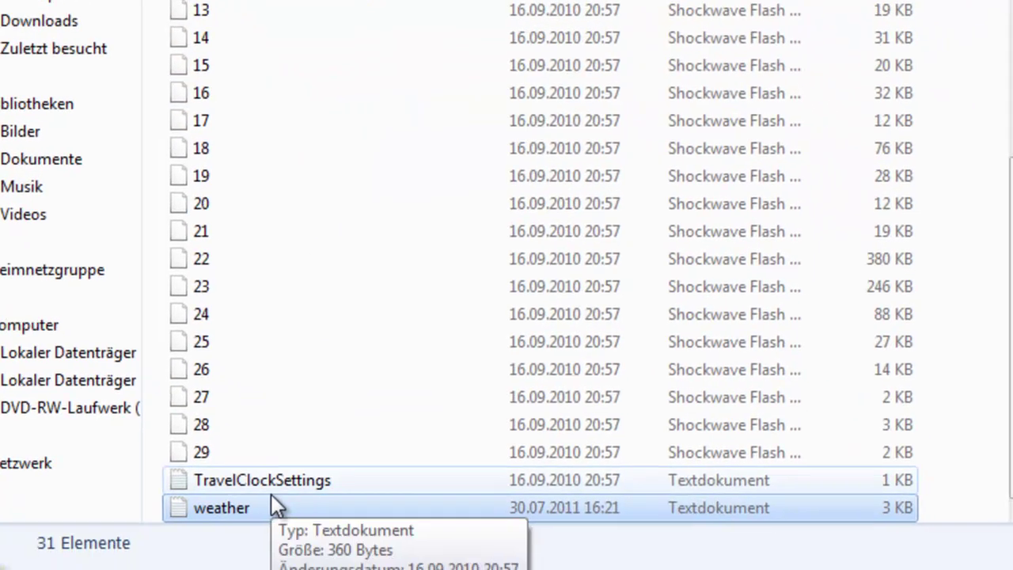
pyautogui.click(285, 502)
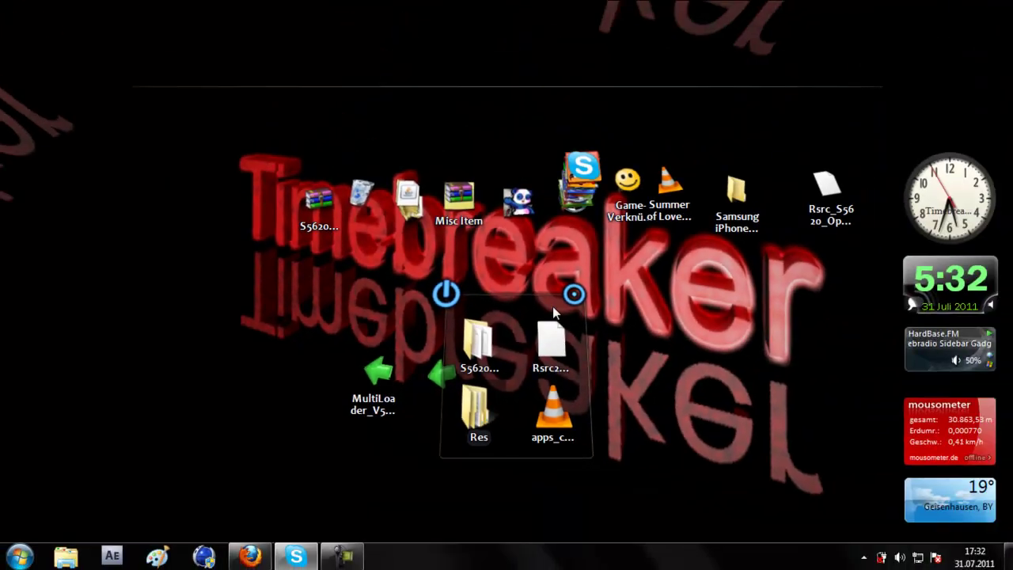
# Collapse the expanded contents of the Samsung Android folder on the desktop
pyautogui.click(447, 297)
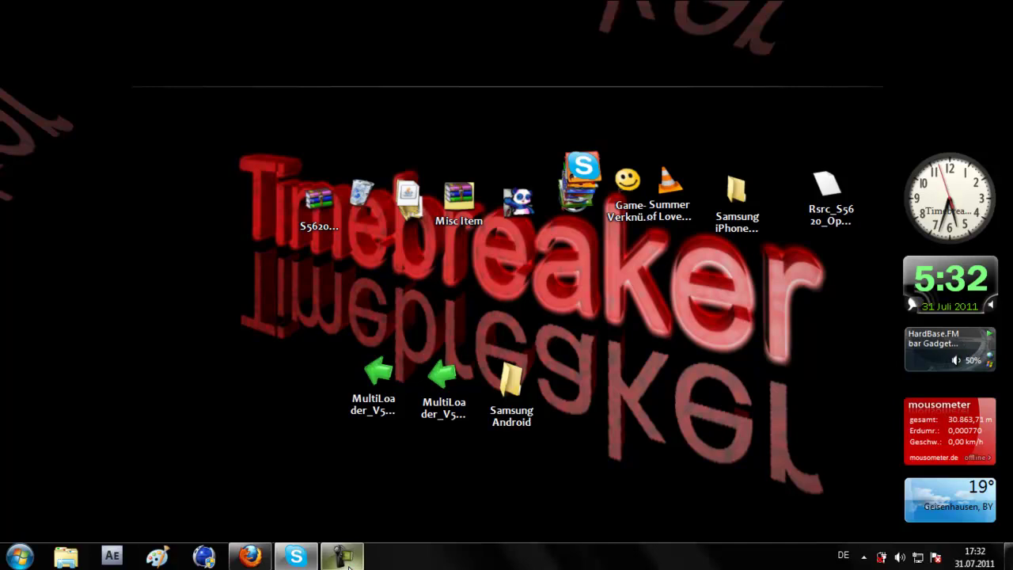
pyautogui.moveTo(349, 561)
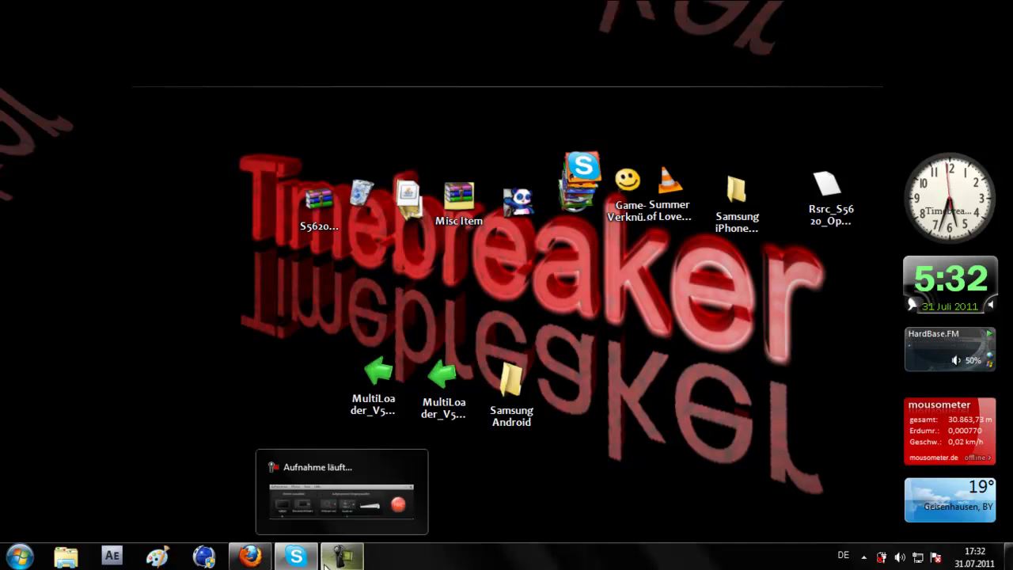